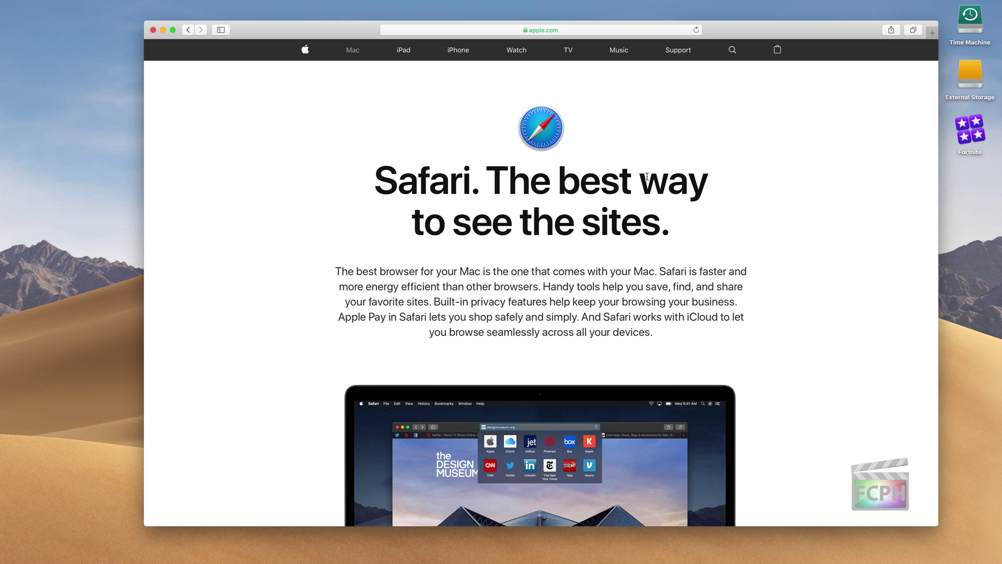
Scroll down the apple.com Safari page until the MacBook Pro image below the intro text appears
scroll(541, 316, "down", 5)
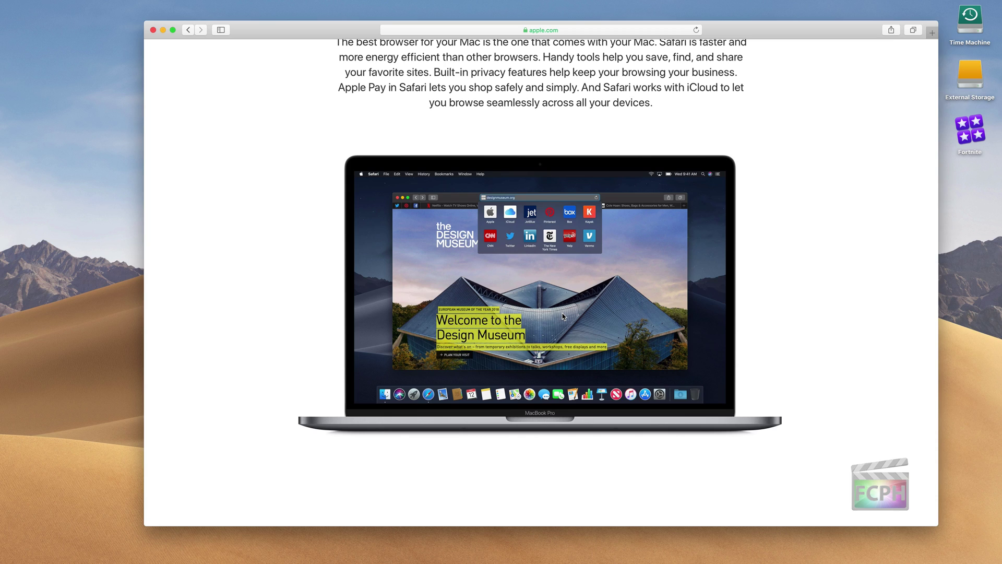
left_click(13, 5)
left_click(35, 31)
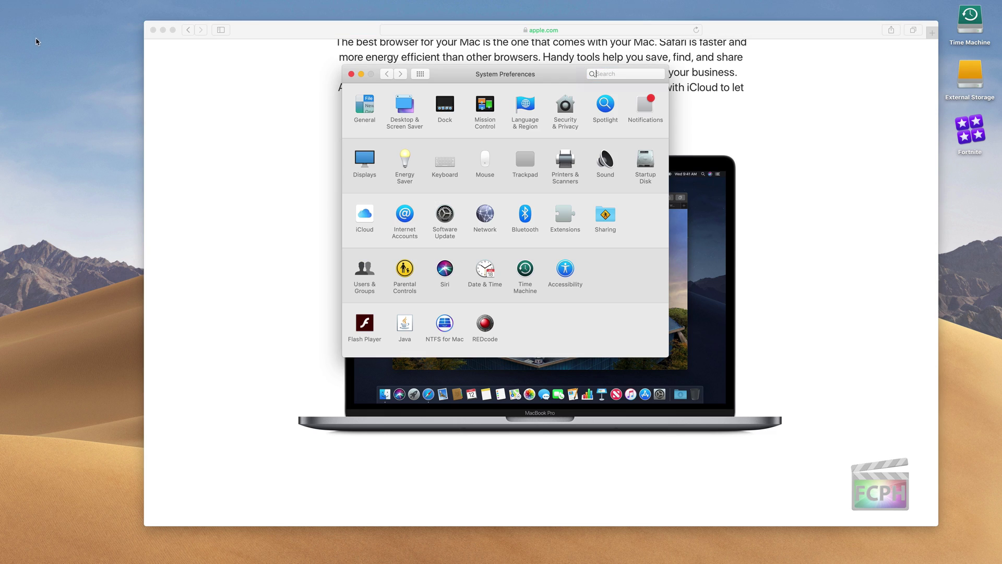
left_click(362, 118)
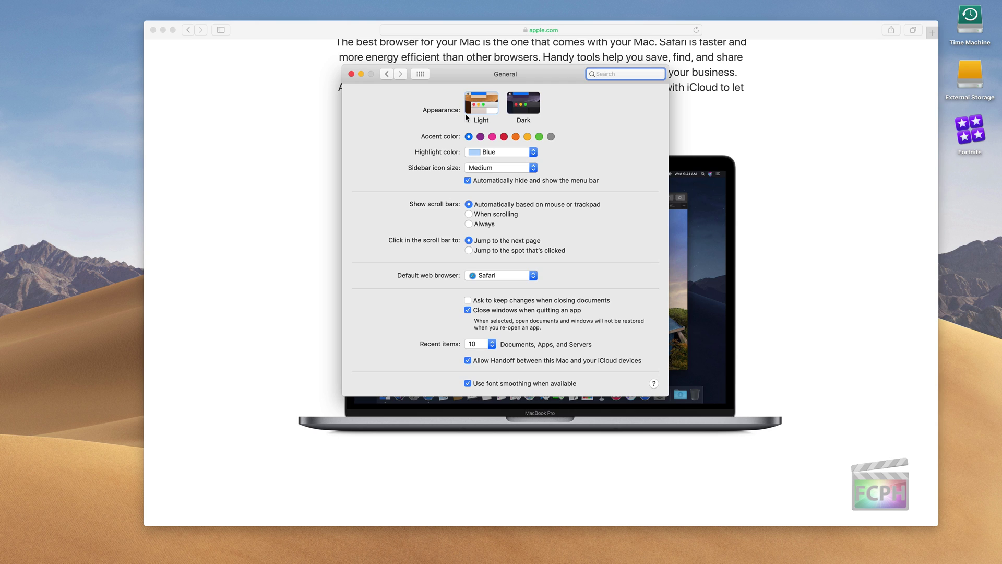
left_click(528, 104)
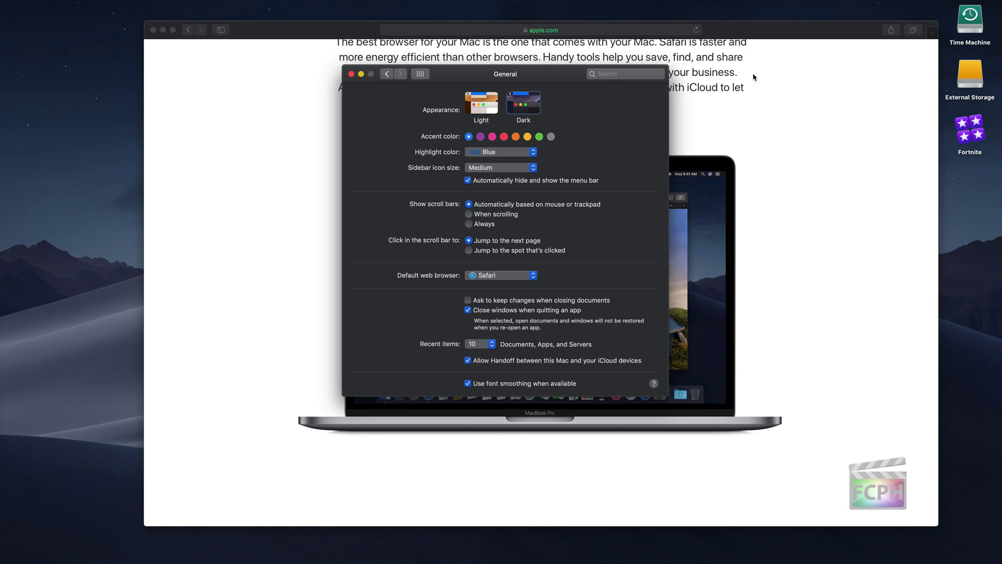
left_click(479, 104)
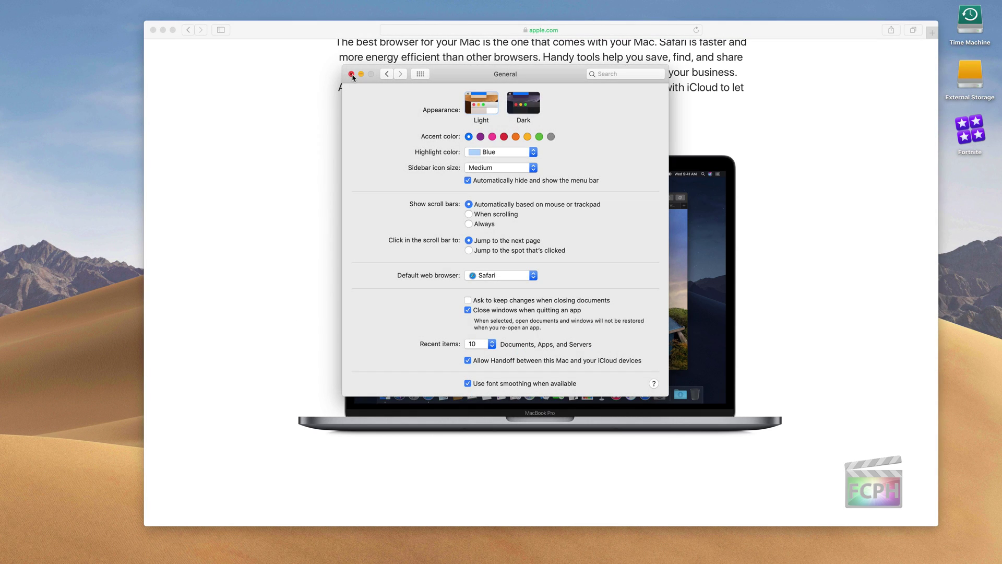
left_click(352, 75)
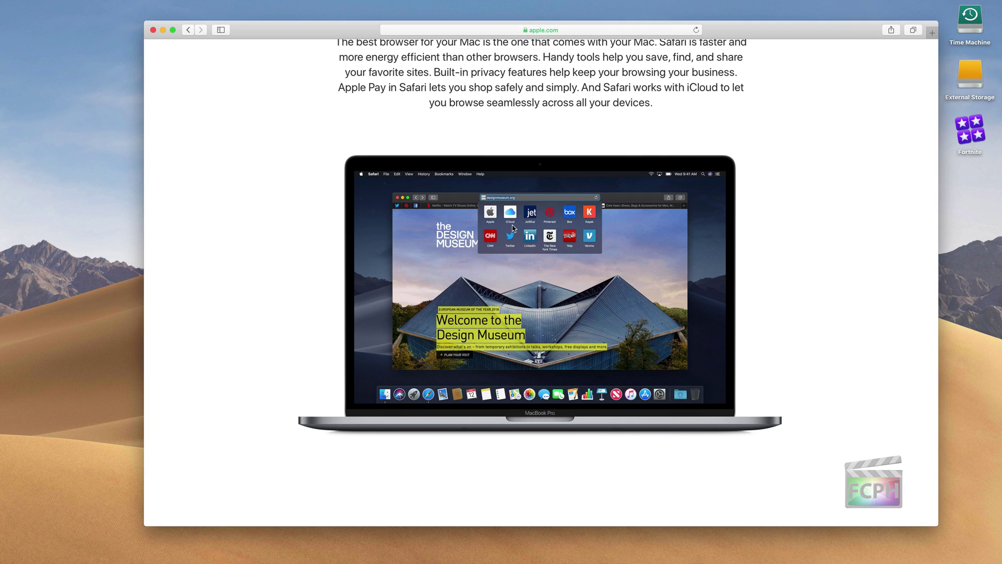
Scroll down past the privacy heading to the Fingerprinting defense, Private Browsing and More secure passwords sections
scroll(541, 247, "down", 5)
scroll(540, 247, "down", 5)
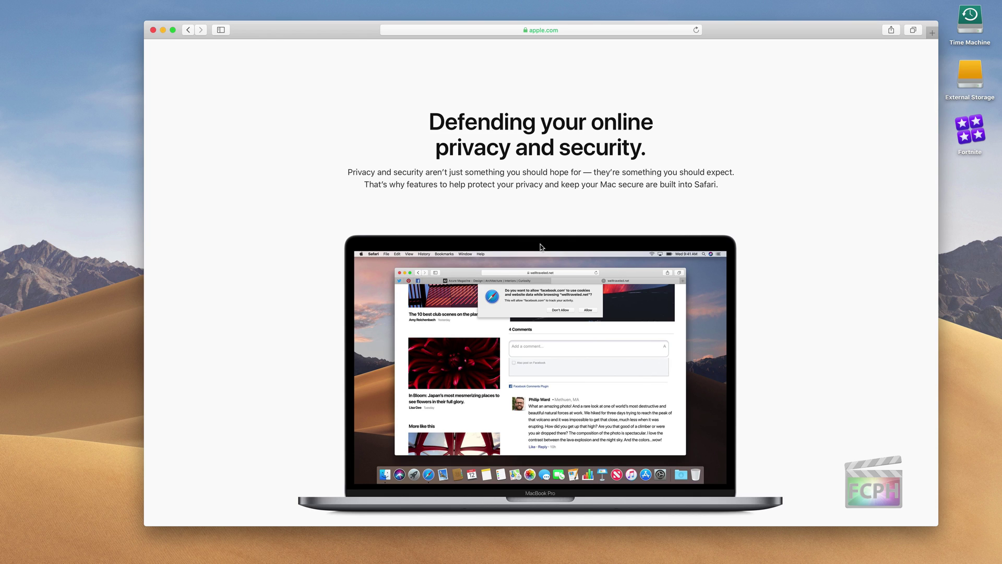
scroll(540, 247, "down", 3)
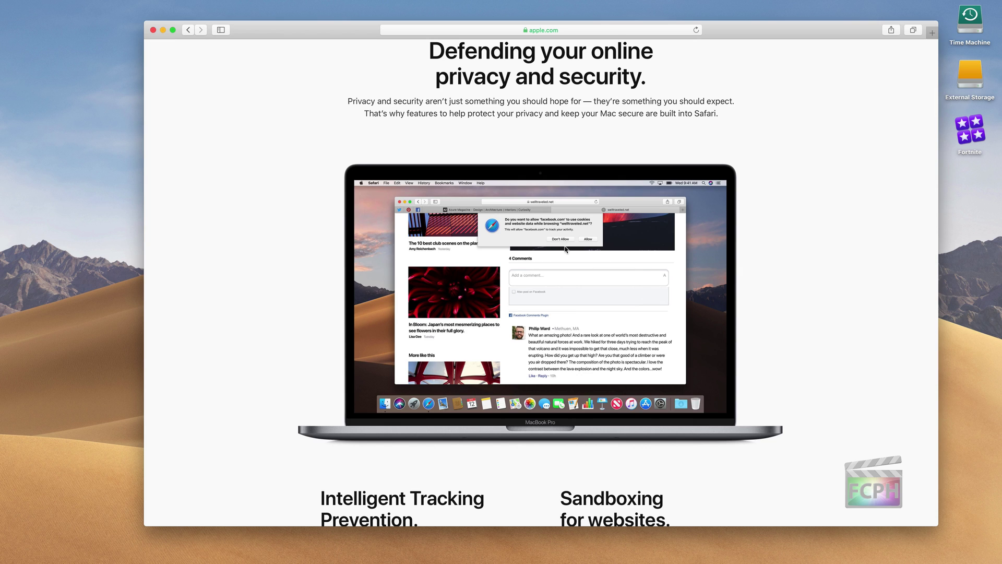
scroll(571, 266, "down", 1)
scroll(571, 266, "down", 10)
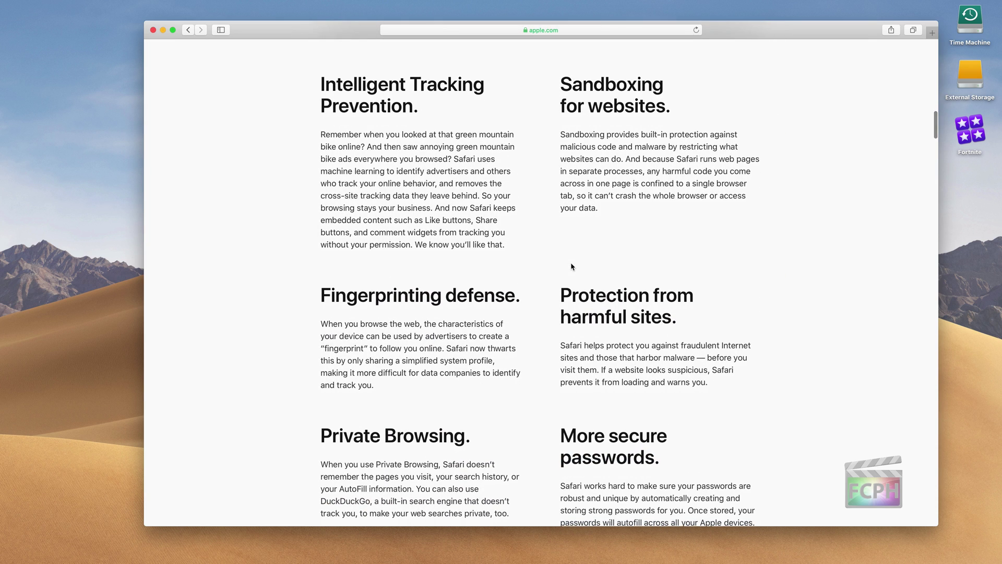
scroll(571, 267, "down", 3)
scroll(572, 266, "down", 2)
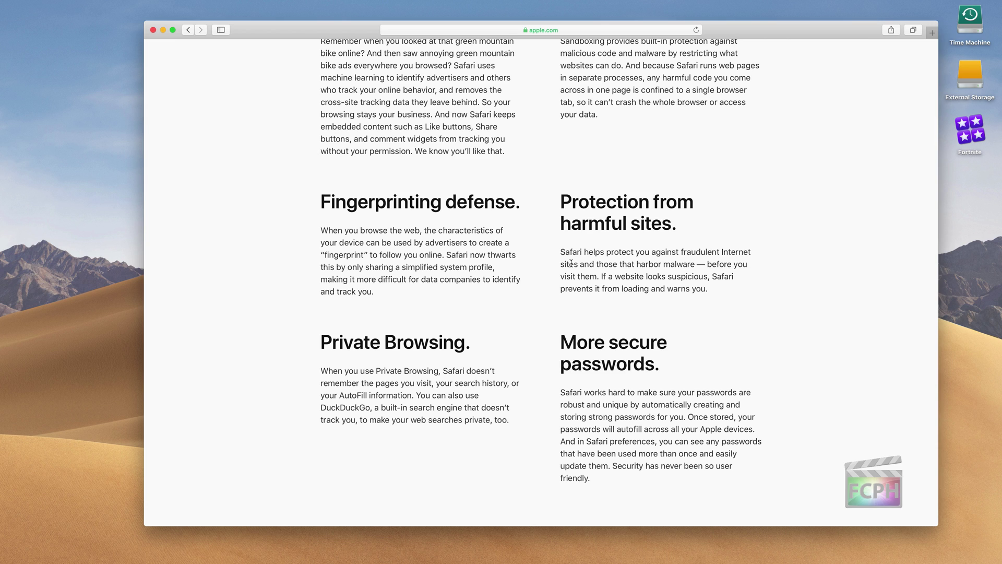
Scroll through the benchmark, auto-play, Apple Pay and devices sections, then back up to the opening heading
scroll(570, 263, "down", 15)
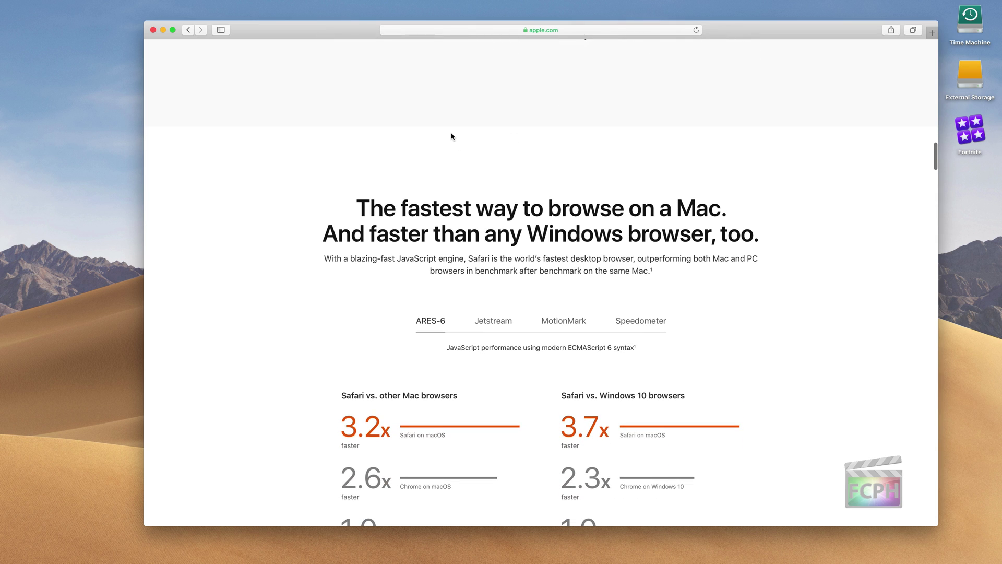
scroll(497, 250, "down", 12)
scroll(498, 250, "down", 1)
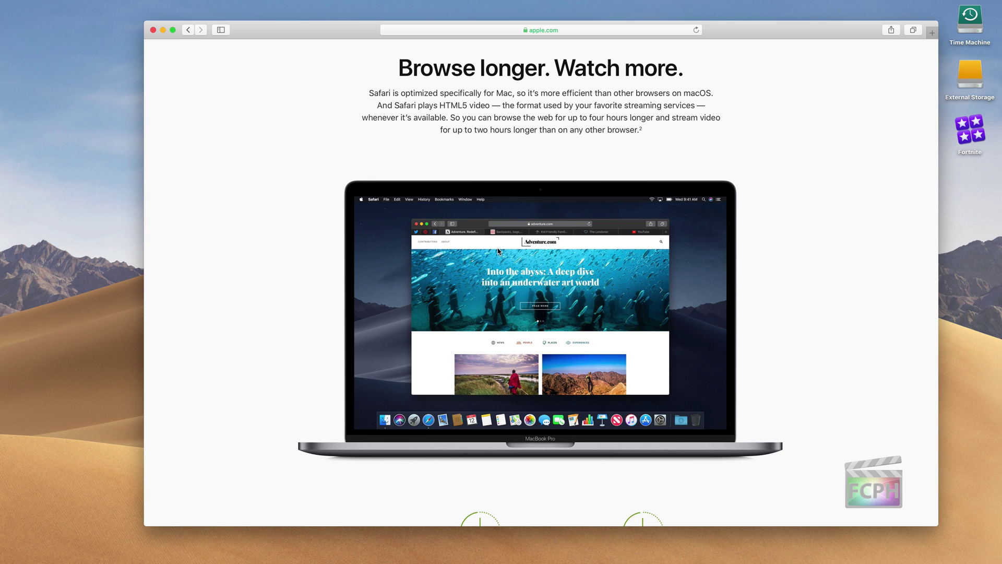
scroll(498, 251, "down", 10)
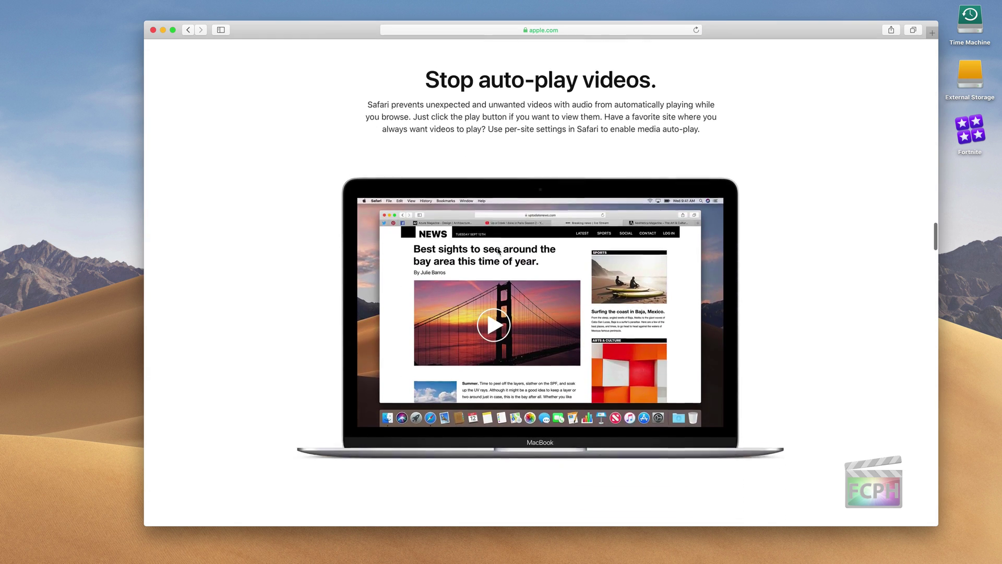
scroll(497, 251, "down", 8)
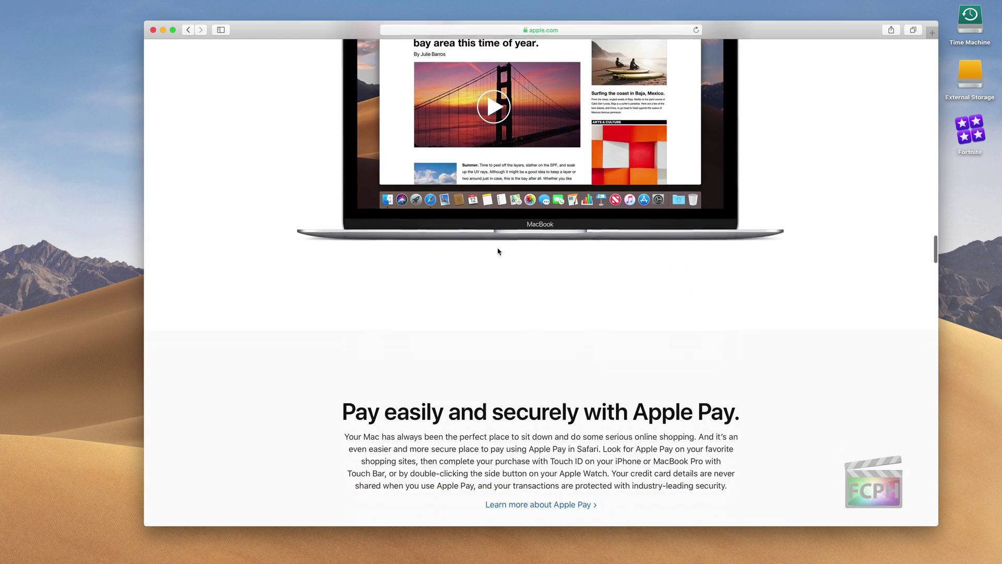
scroll(498, 250, "down", 8)
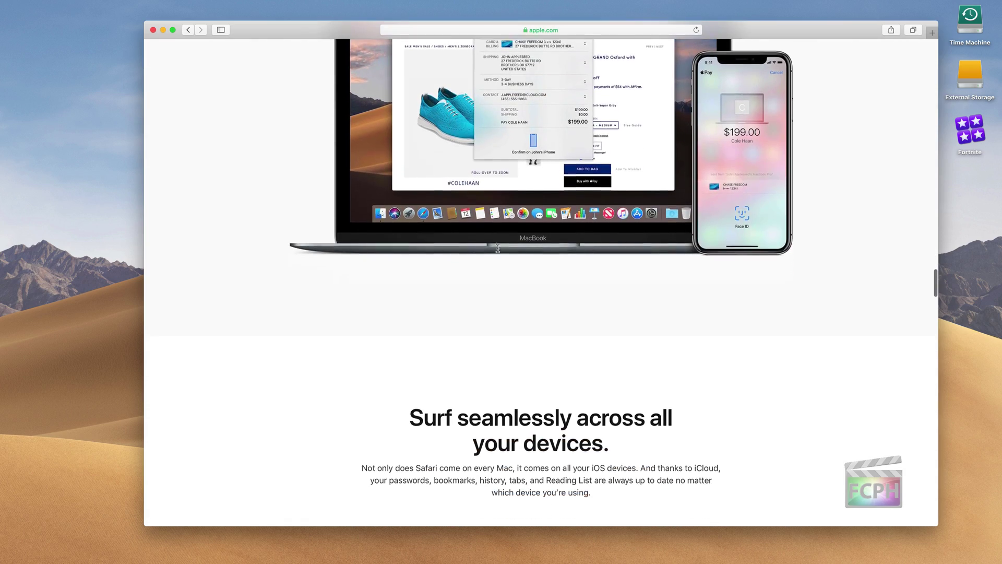
scroll(498, 249, "down", 3)
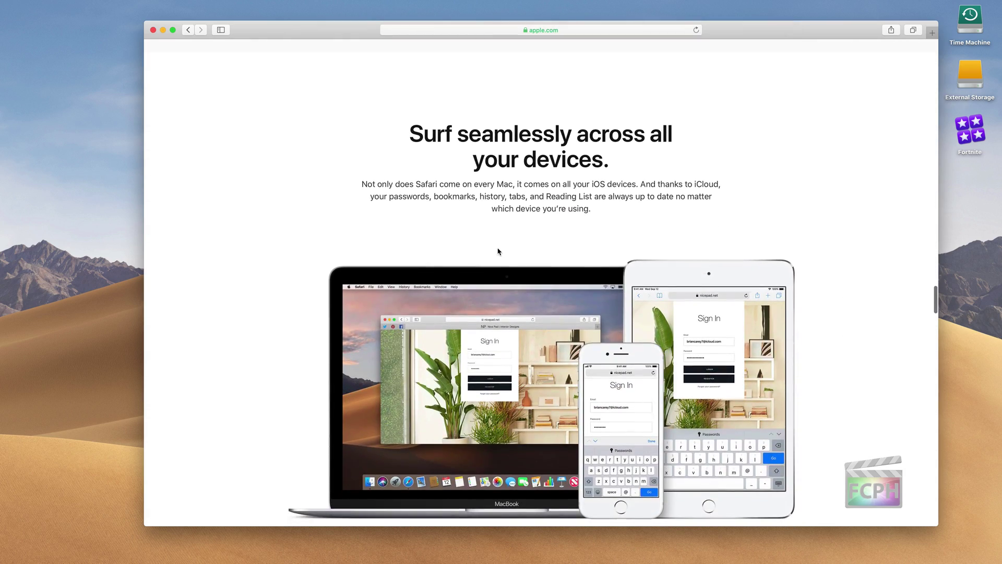
scroll(498, 249, "up", 15)
scroll(498, 251, "up", 15)
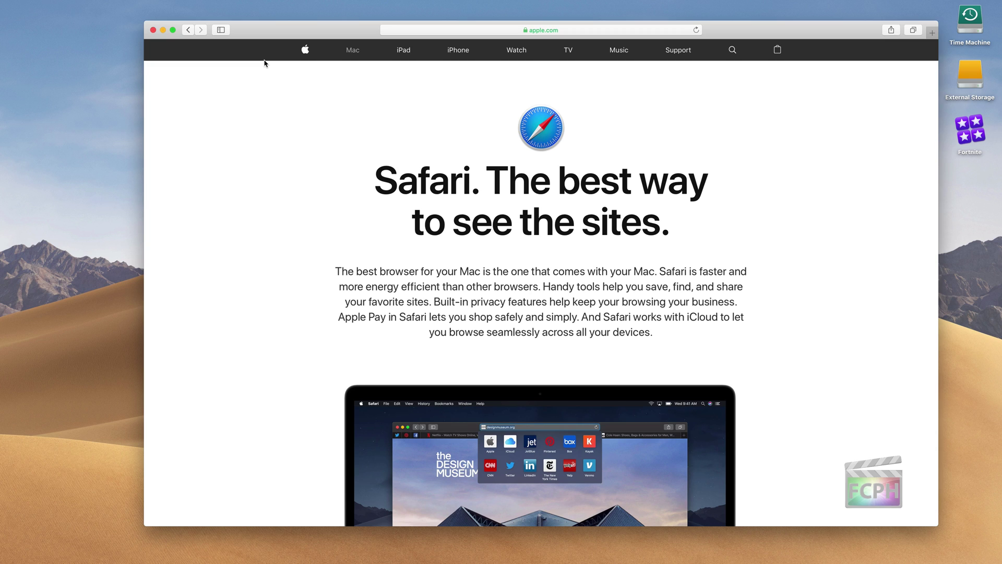
Load youtube.com in a new tab using the address-bar suggestion
key("super+t")
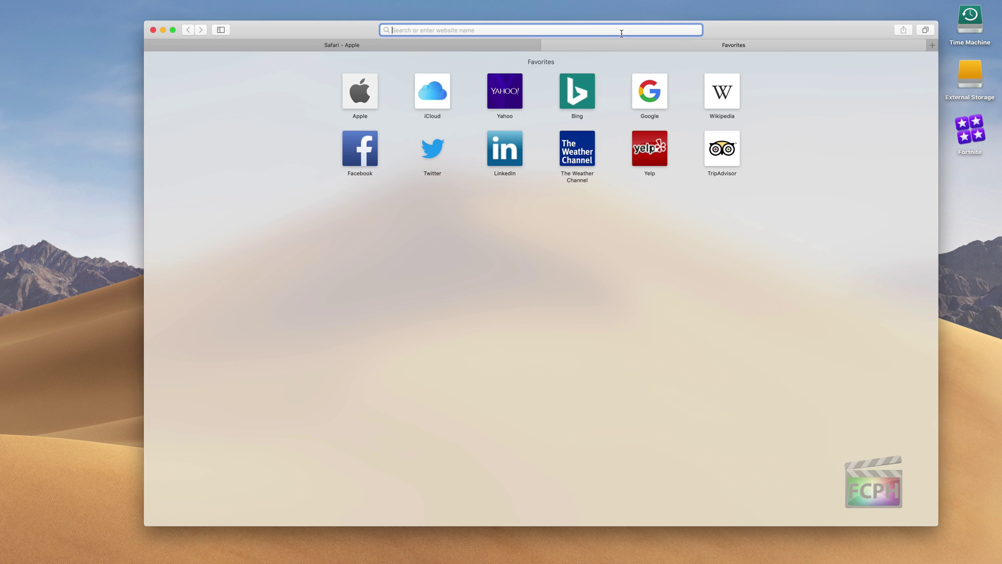
type("y")
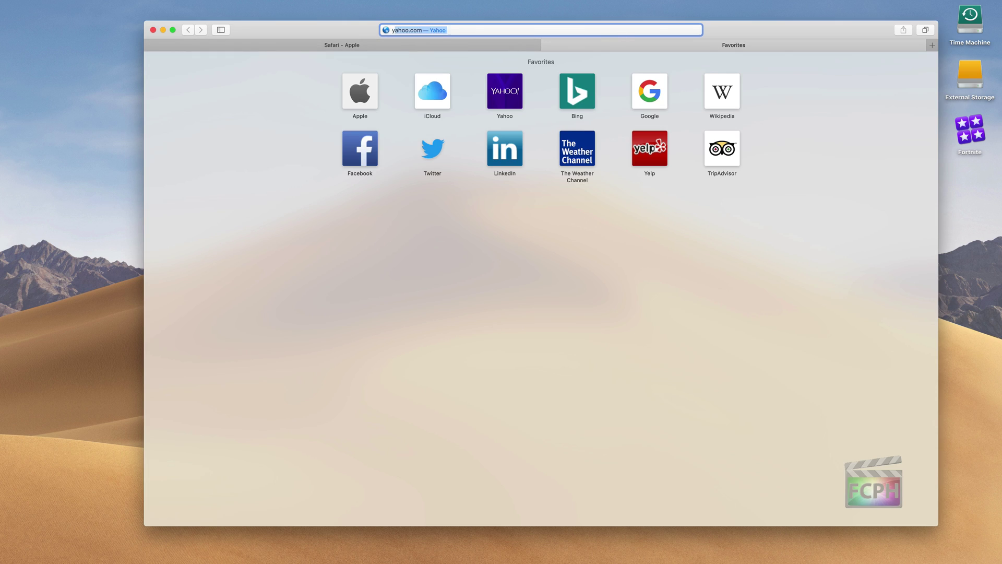
type("outube.com")
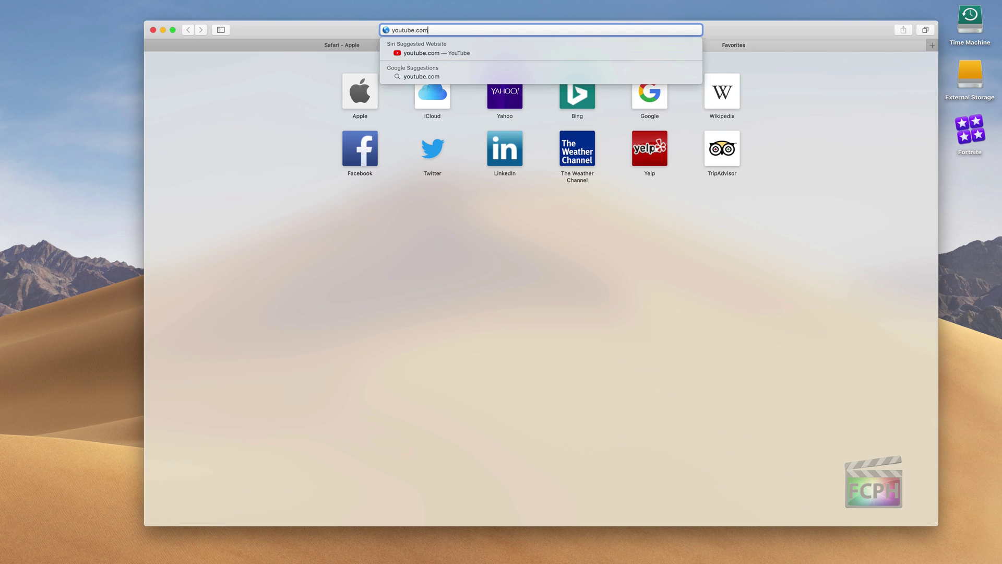
left_click(422, 54)
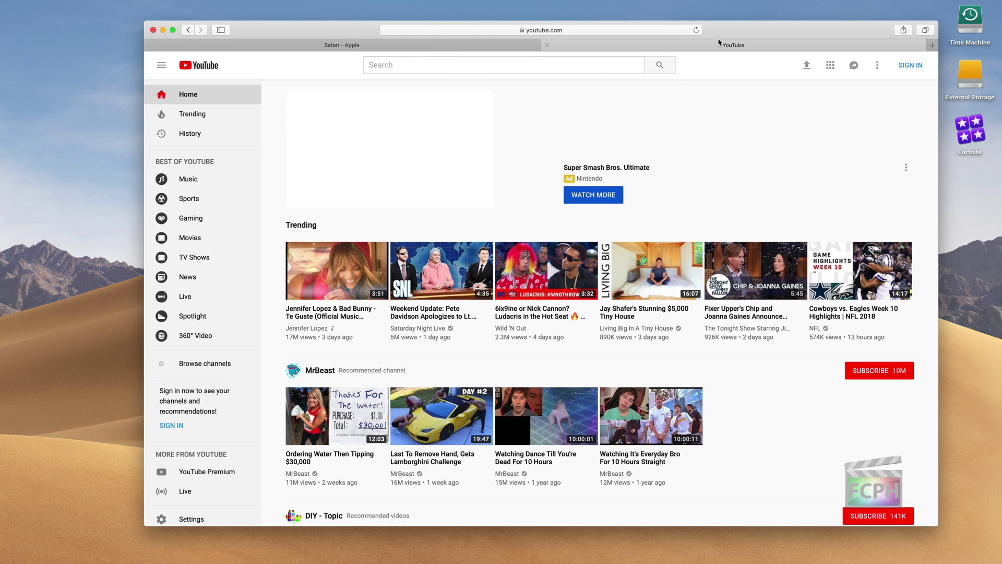
Move the YouTube tab ahead of Safari - Apple, then return to Safari - Apple via Tab Overview
left_click(338, 46)
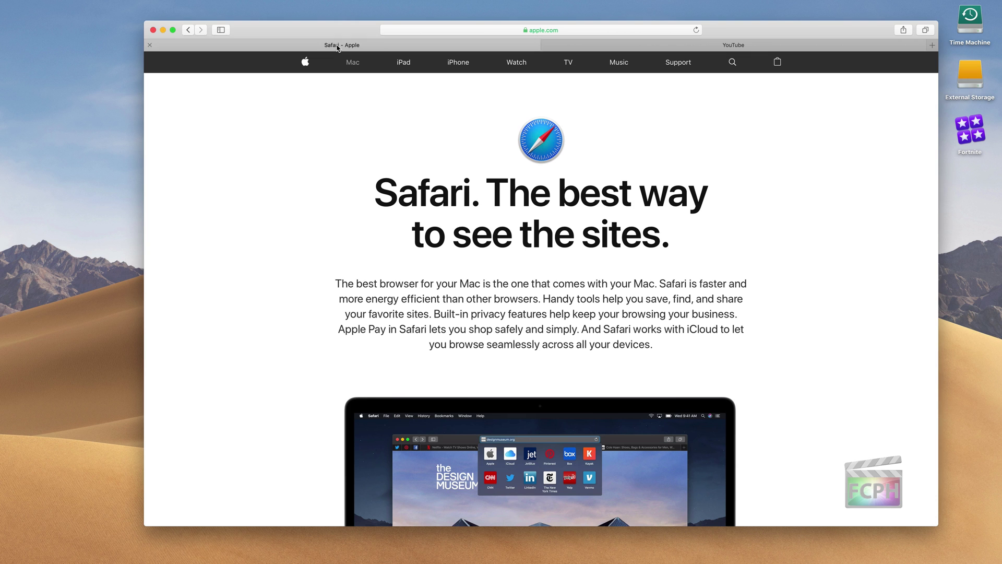
left_click(609, 46)
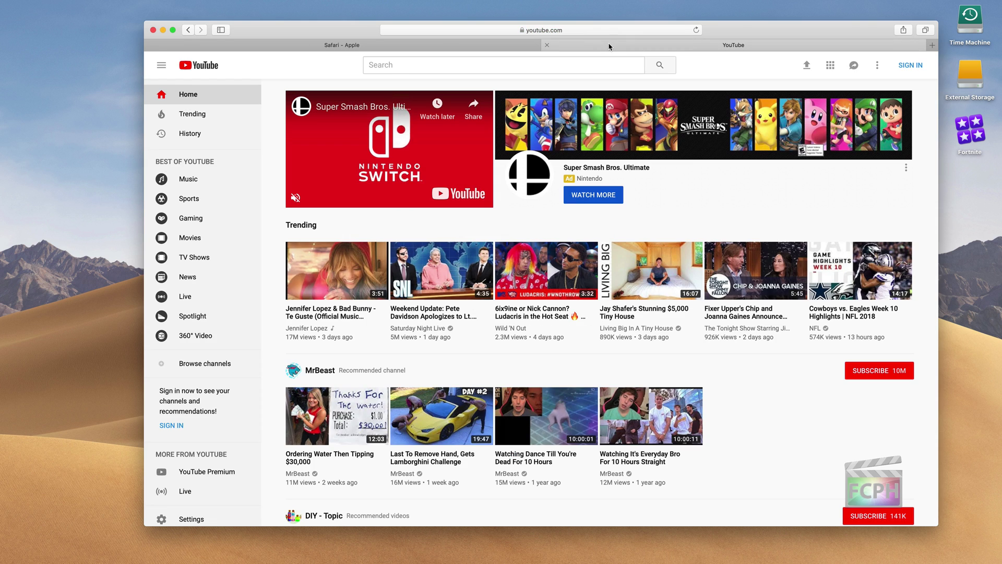
left_click_drag(727, 45, 353, 104)
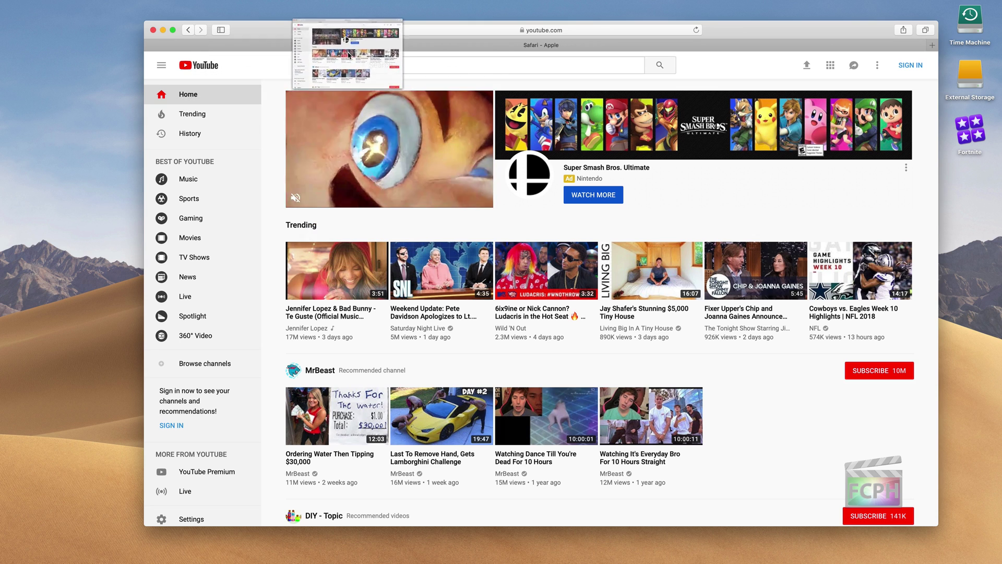
left_click_drag(348, 54, 346, 44)
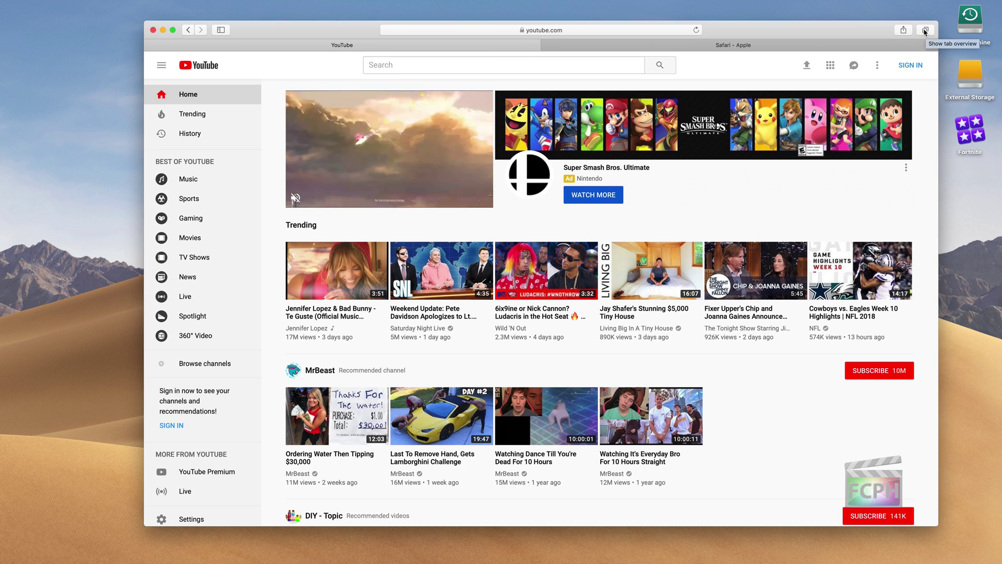
left_click(925, 30)
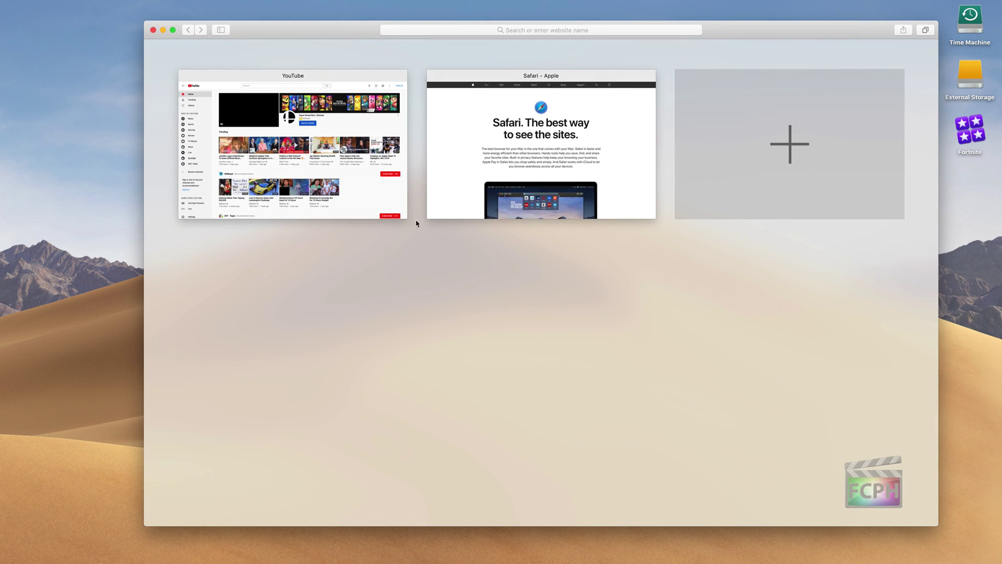
left_click(463, 165)
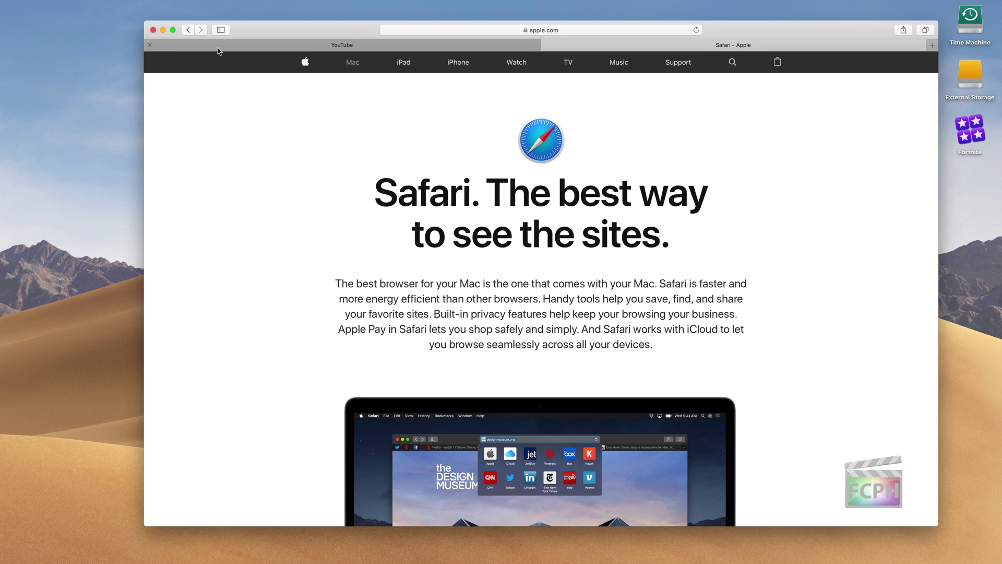
Show the Favorites bookmarks in the sidebar, then open CNN's Florida vote recount article in a new tab
left_click(222, 30)
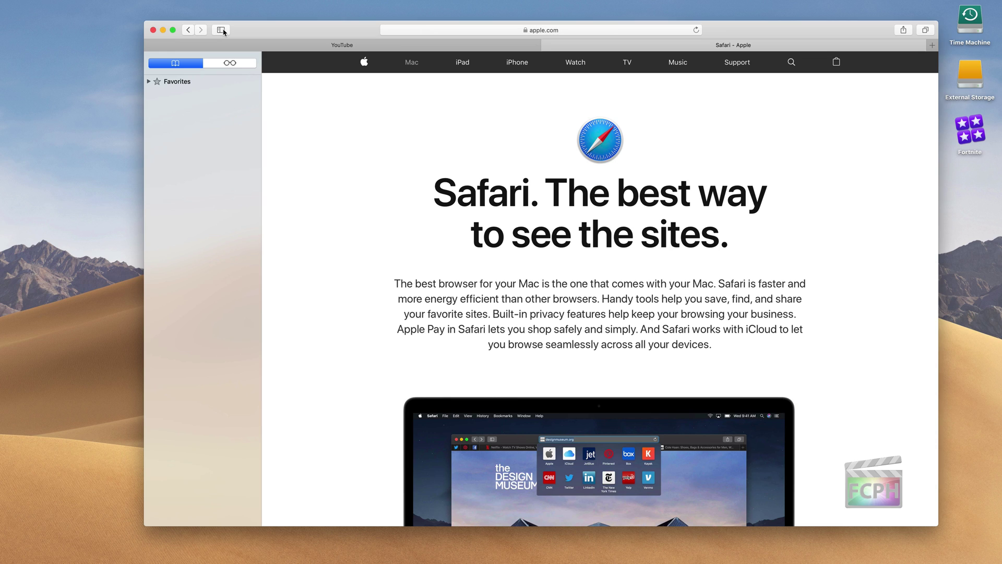
left_click(149, 81)
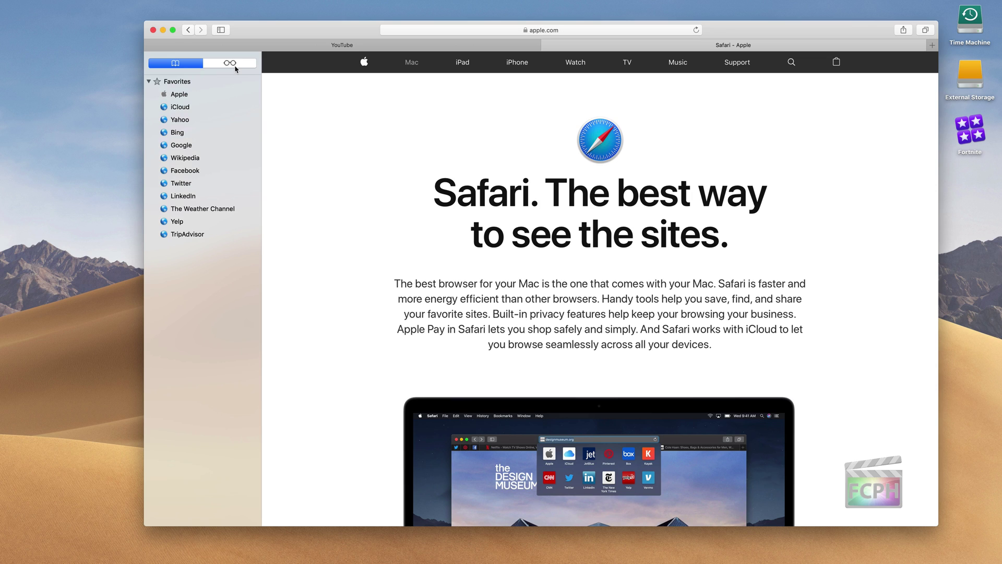
key("super+t")
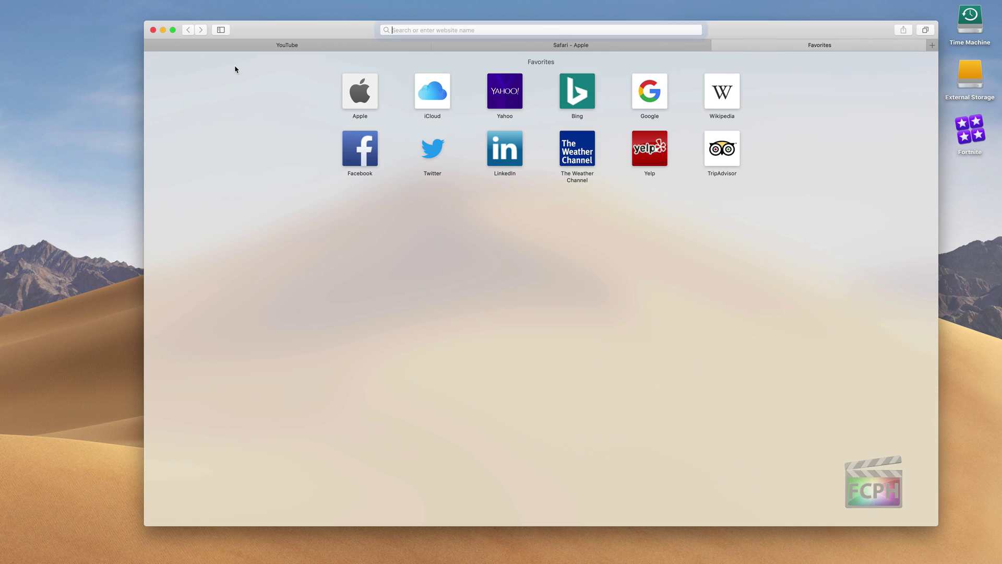
type("cnn.com")
key("Return")
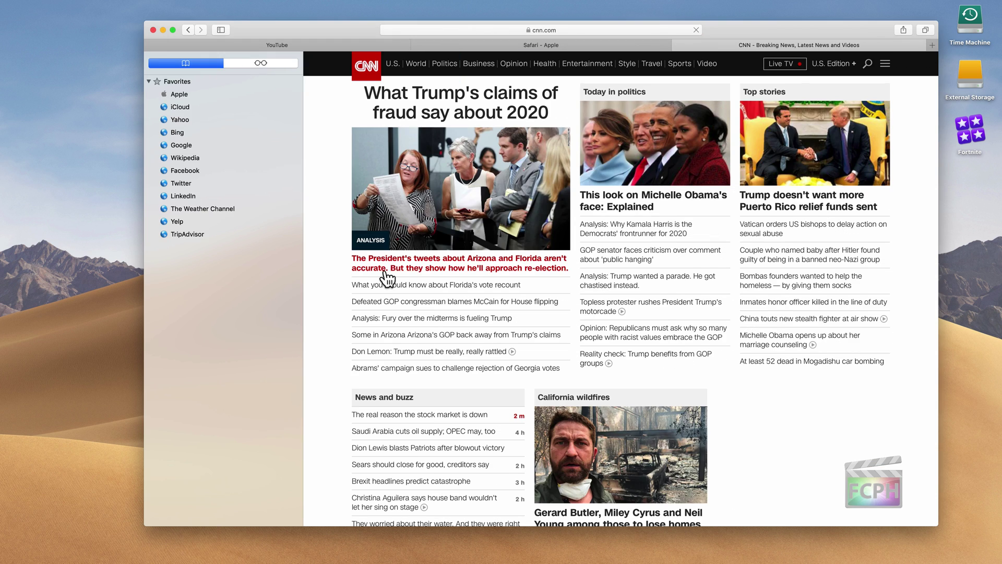
left_click(439, 285)
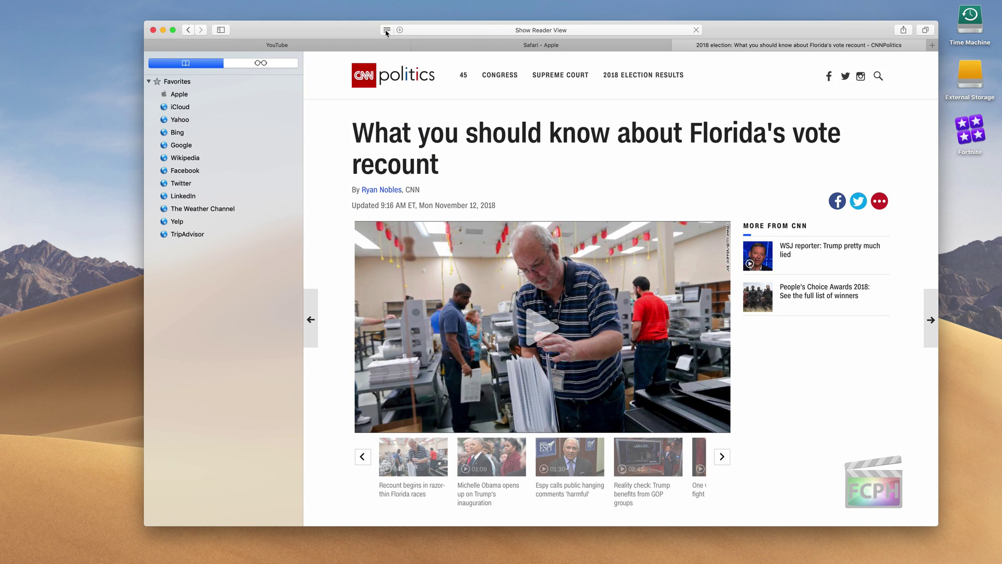
Toggle Reader View on and off, view the article in the Reading List, then return to Safari – Apple
left_click(387, 30)
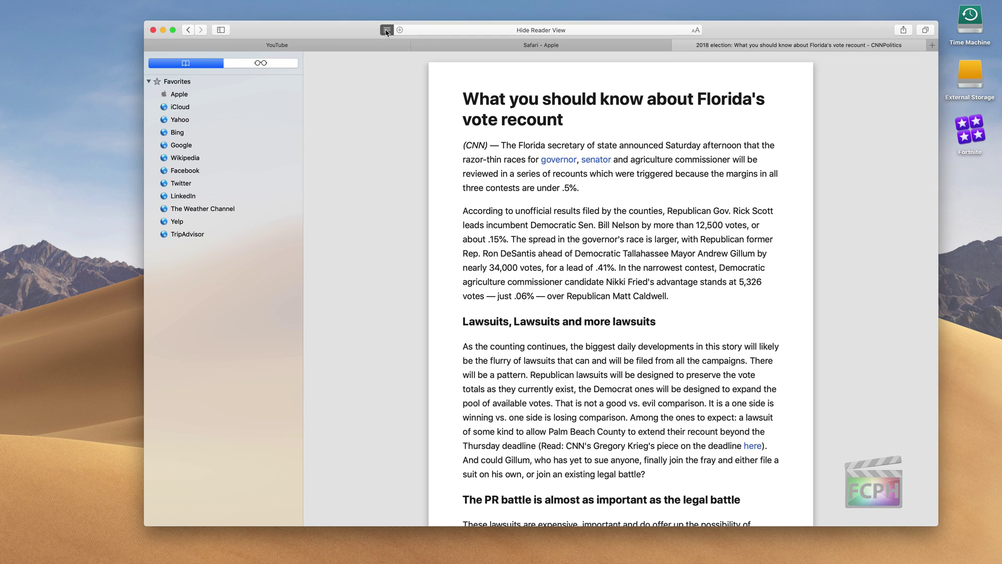
left_click(386, 30)
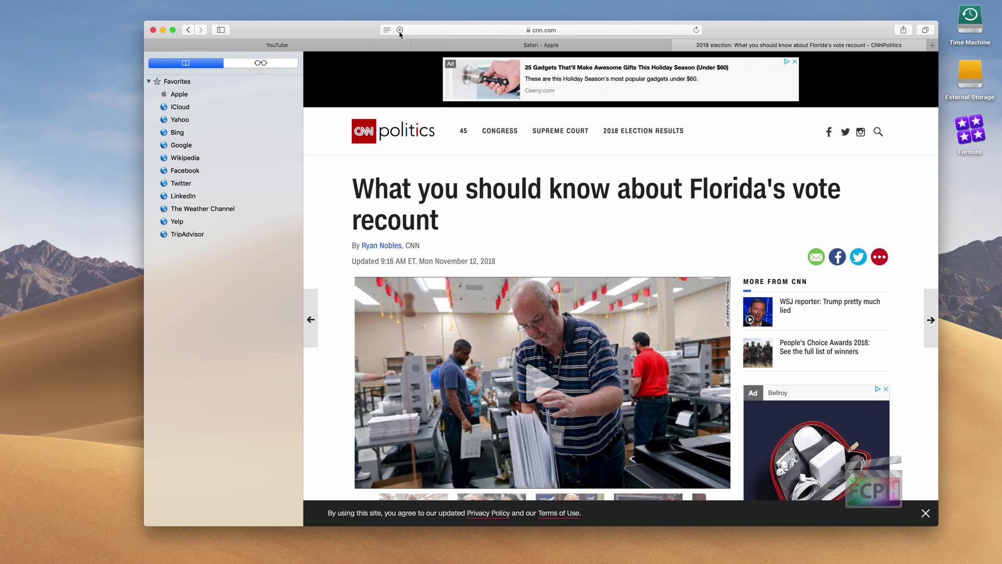
left_click(261, 63)
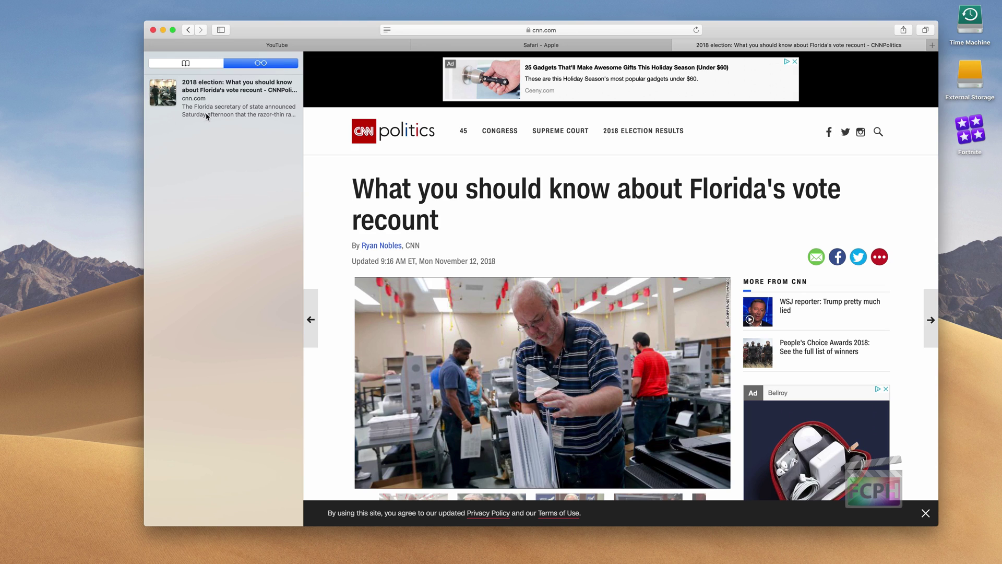
left_click(562, 42)
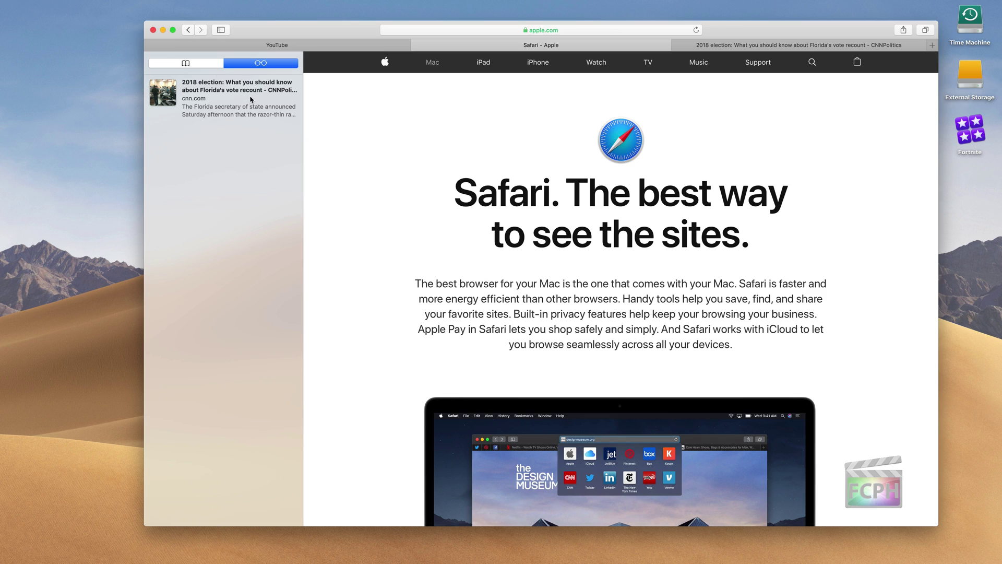
Switch to the YouTube tab and enable 'Show website icons in tabs' in Safari's Tabs preferences
left_click(279, 46)
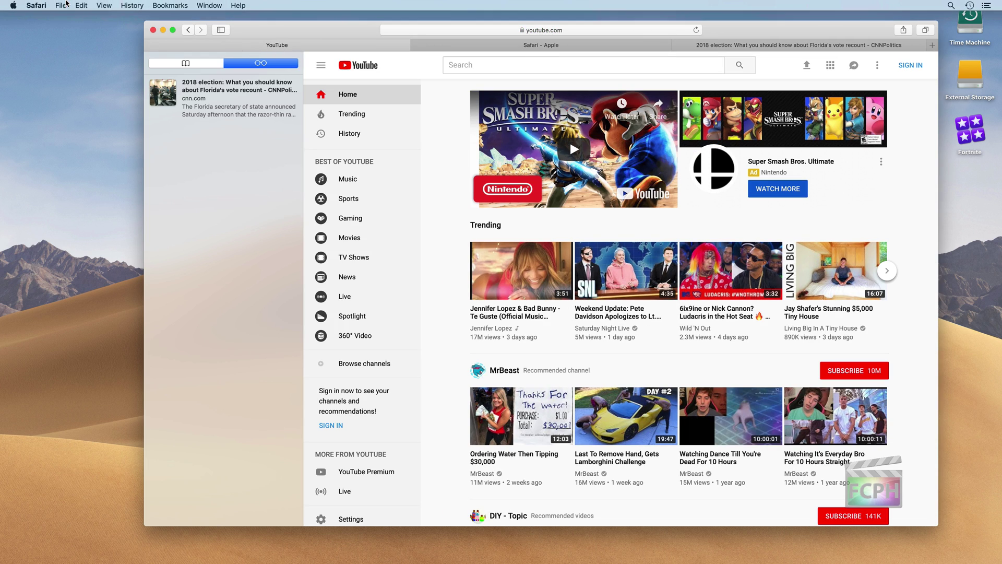
left_click(34, 5)
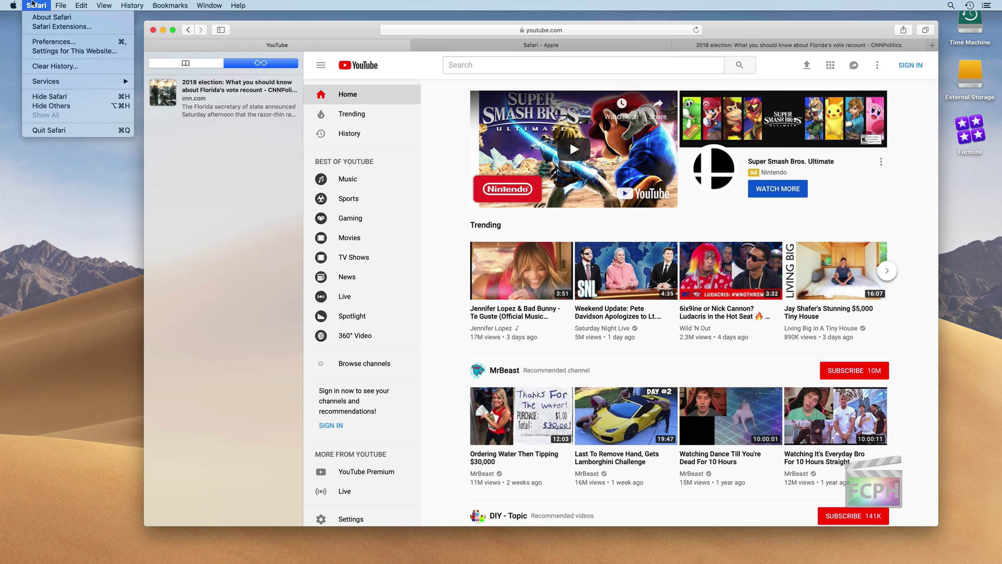
left_click(44, 41)
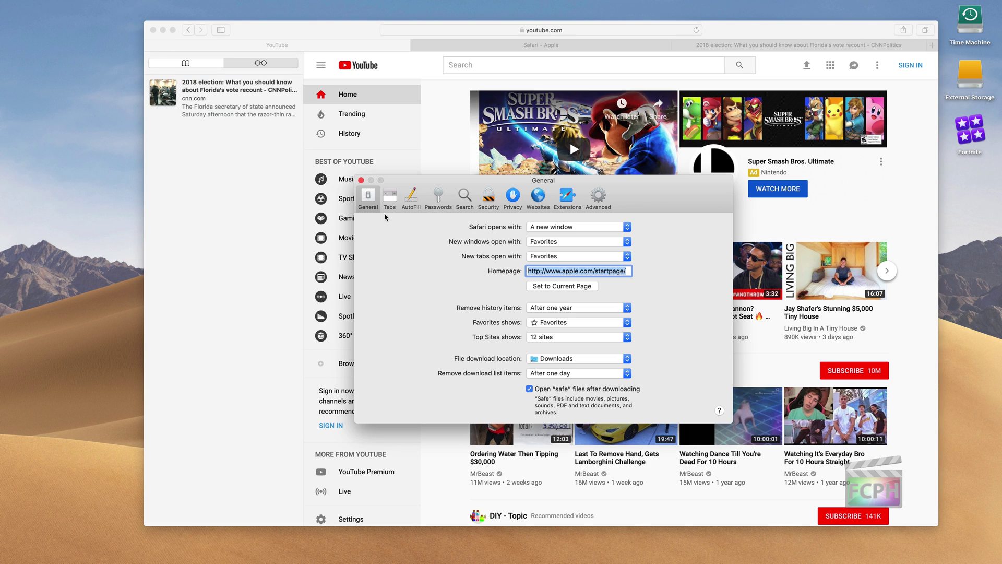
left_click(390, 198)
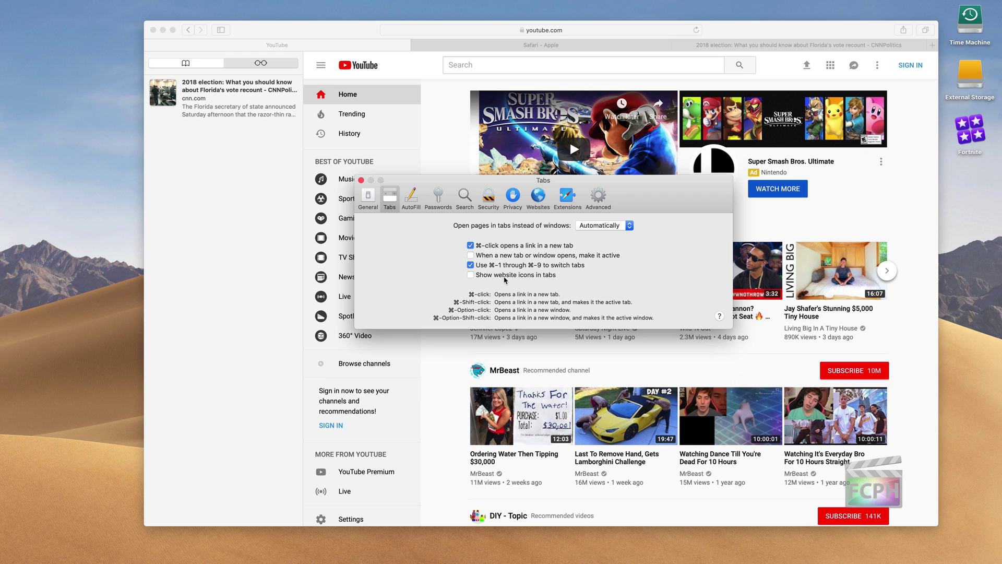
left_click(470, 275)
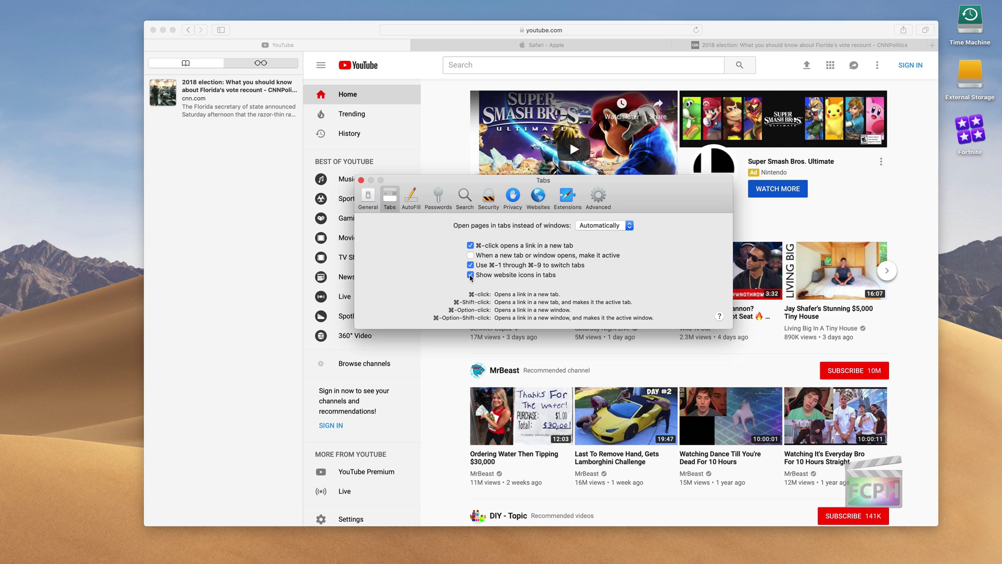
left_click(361, 180)
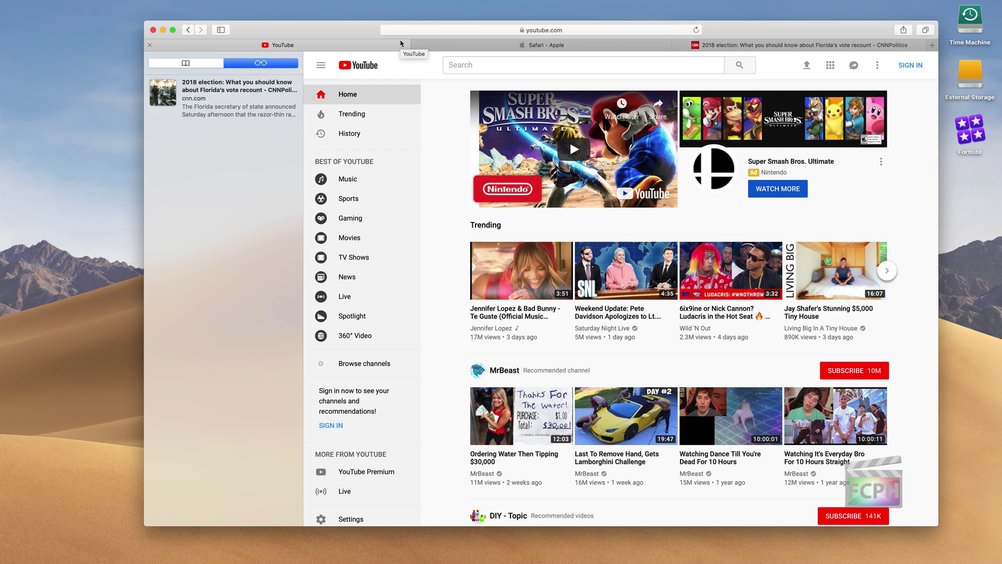
Open ten new Favorites tabs with repeated Cmd-T, filling the tab bar to thirteen tabs
key("super+t")
key("super+t")
key("super+t")
key("super+t")
key("super+t")
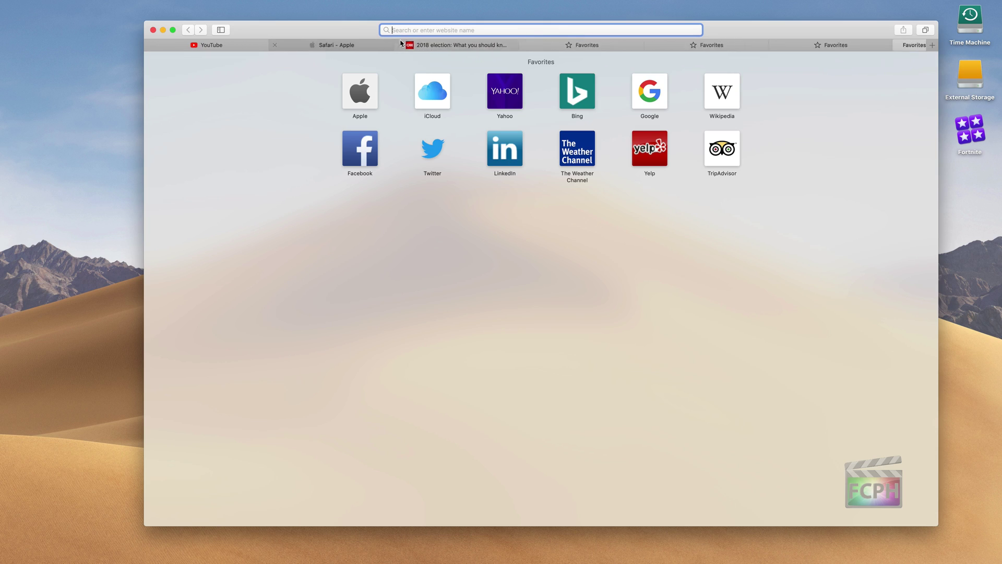
key("super+t")
key("super+t")
key("super+t")
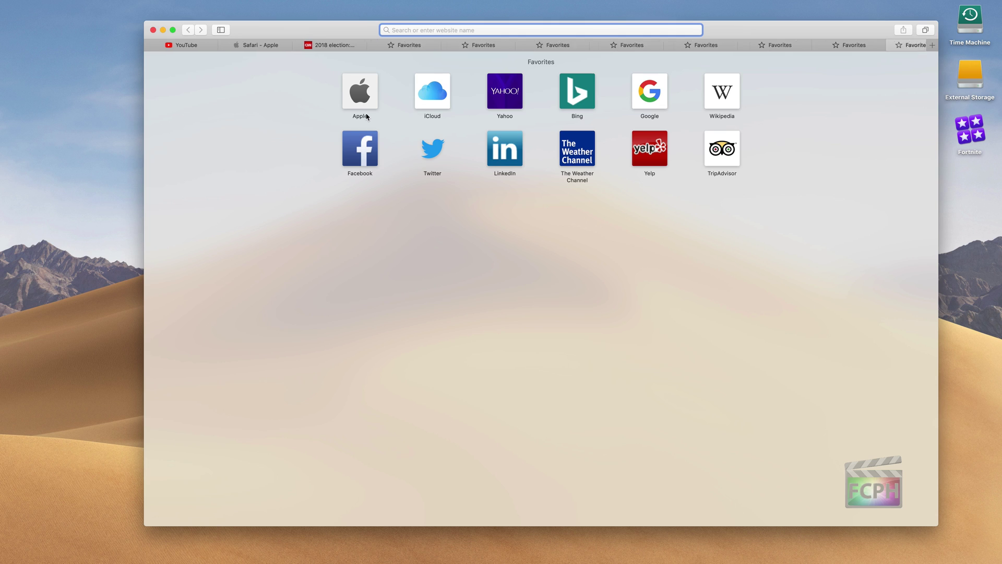
key("super+t")
key("super+t")
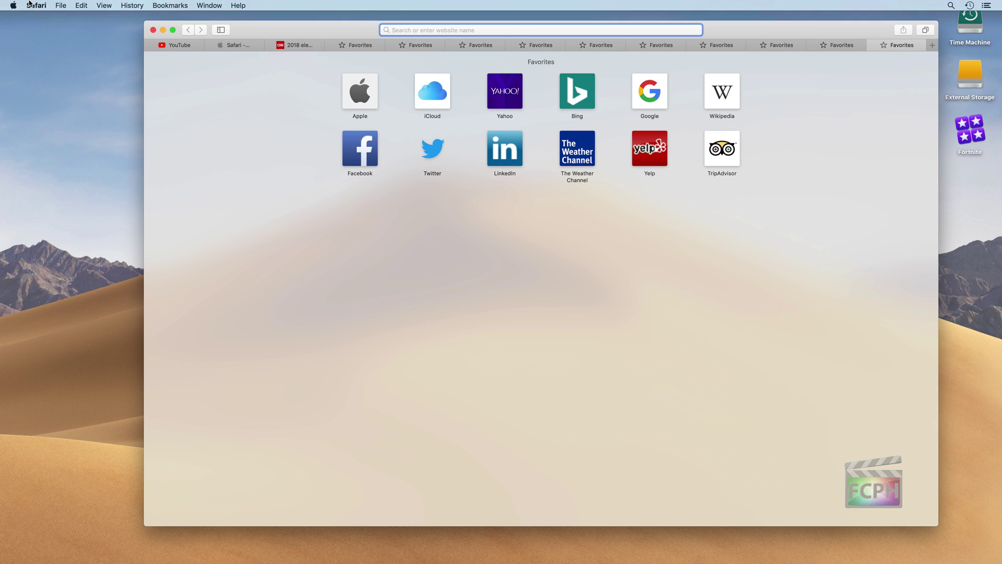
left_click(36, 6)
left_click(45, 42)
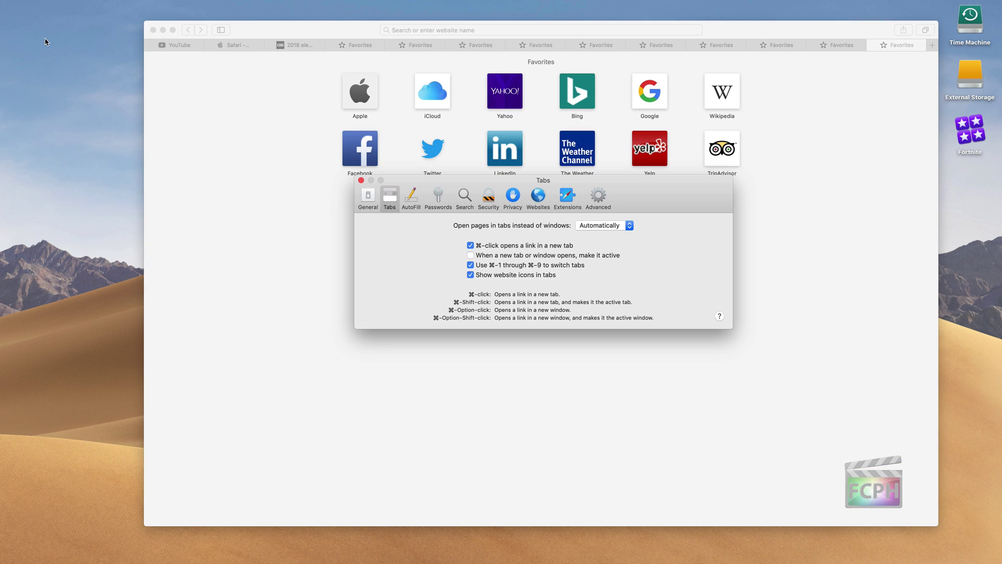
left_click(471, 275)
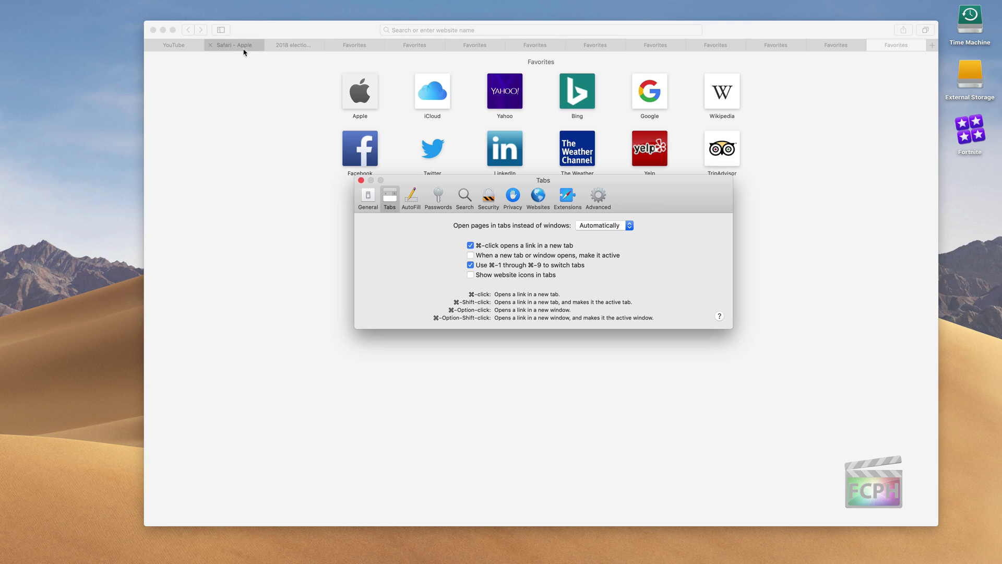
left_click(470, 275)
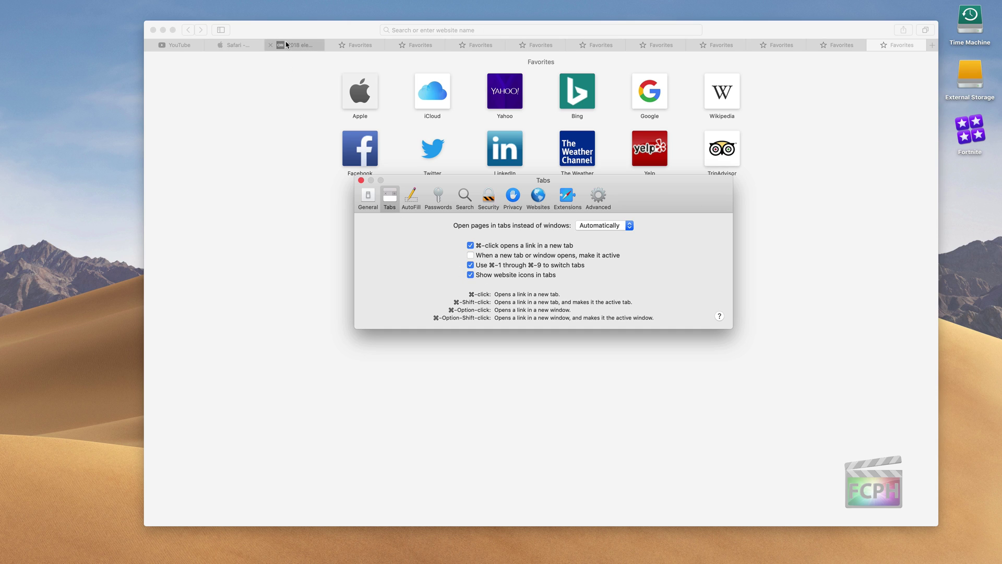
left_click(360, 180)
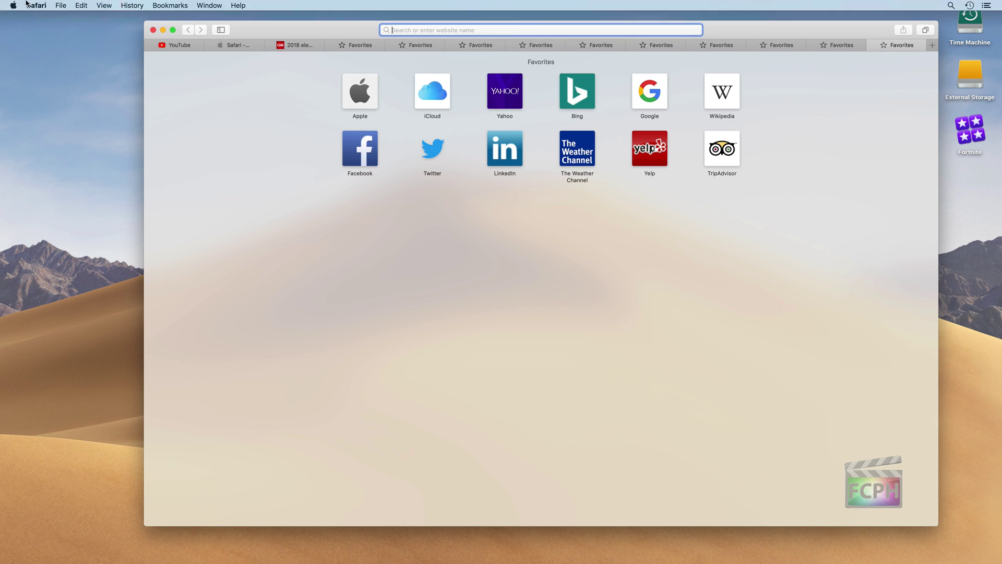
Open the Passwords pane in Safari Preferences, which is locked behind the account password
left_click(36, 6)
left_click(63, 42)
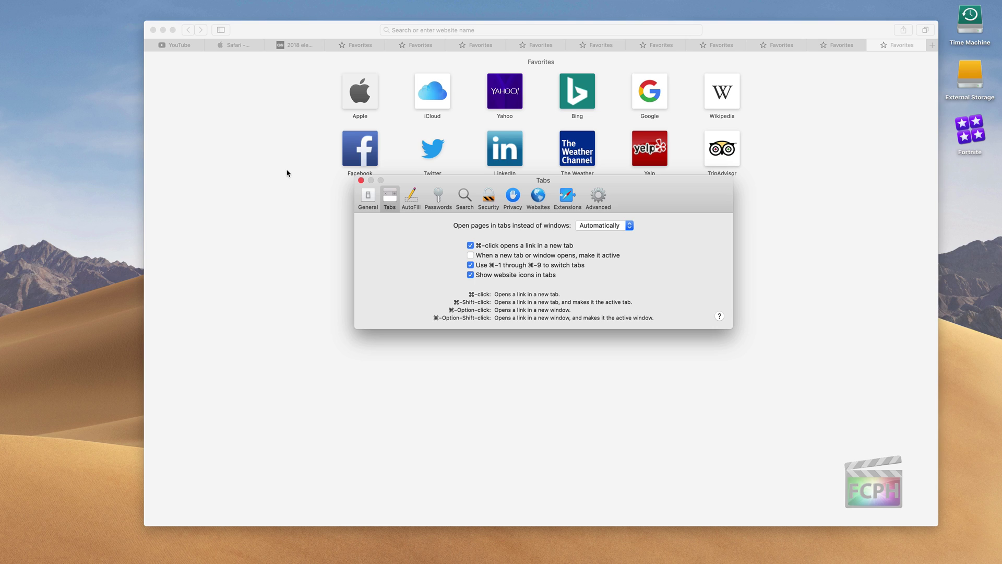
left_click(447, 208)
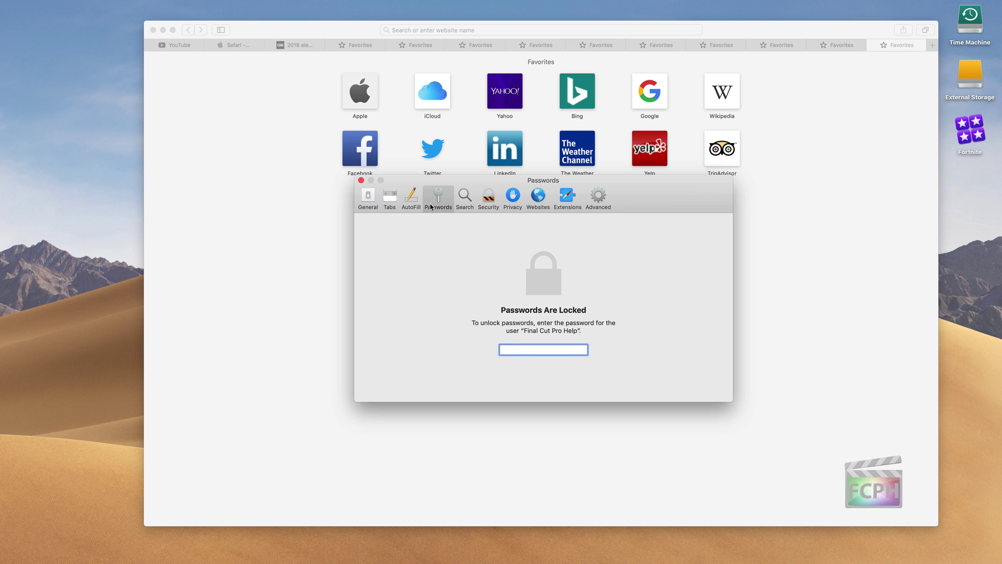
View the empty Extensions pane, then browse Safari extensions in the App Store via More Extensions…
left_click(569, 197)
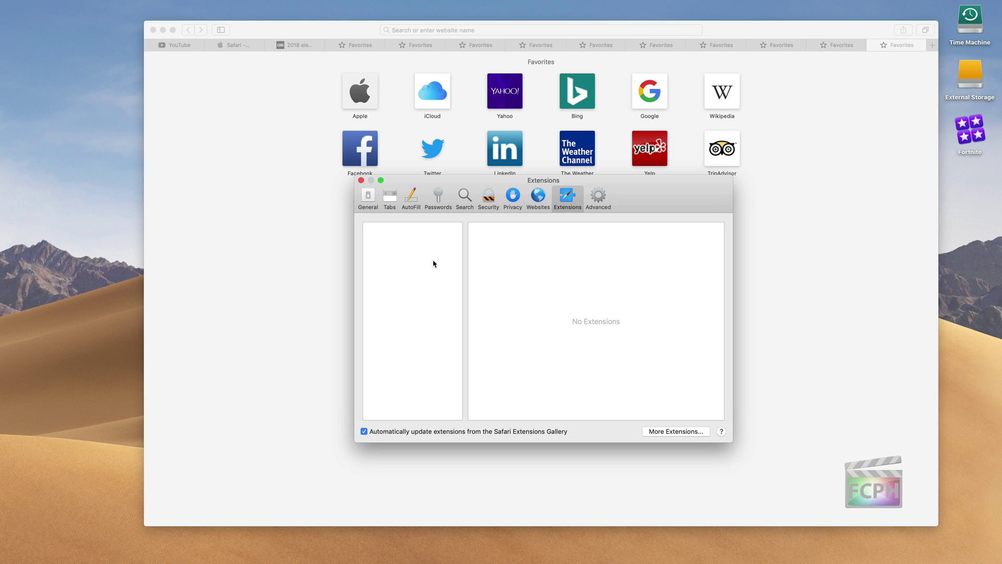
left_click(679, 433)
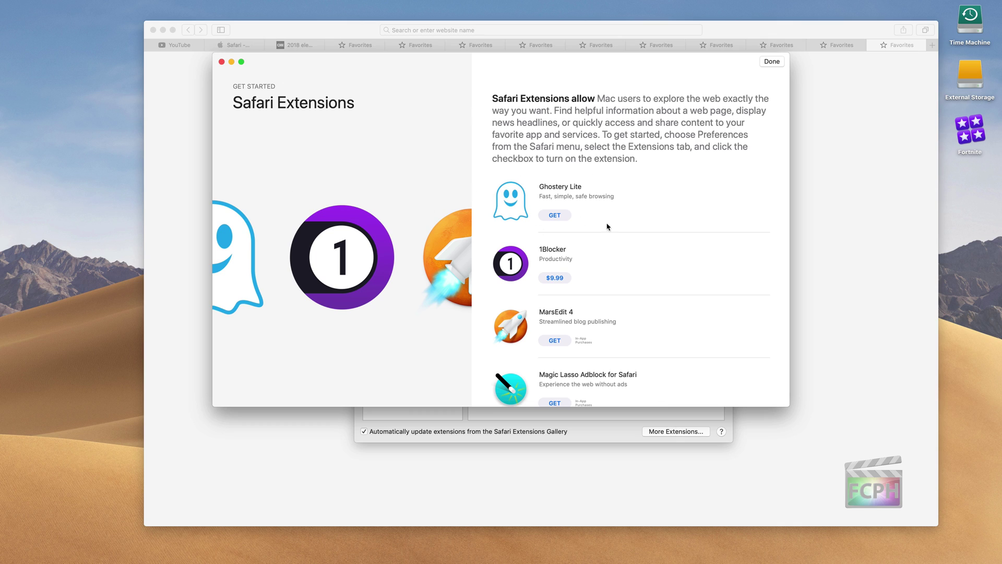
Scroll the Safari Extensions gallery down past StopTheMadness to Tailwind Publisher, Haste and JustContent
scroll(612, 304, "down", 5)
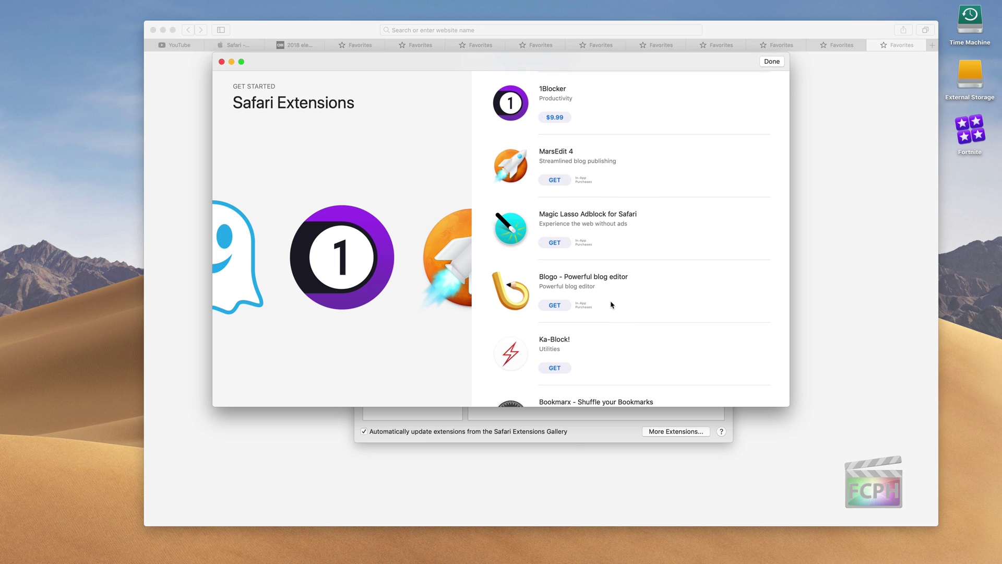
scroll(612, 305, "down", 8)
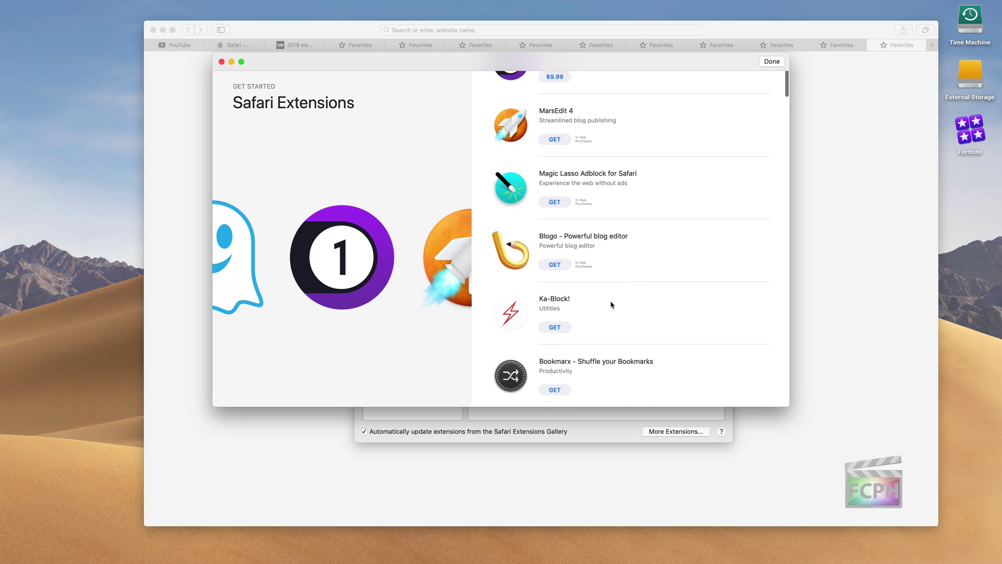
scroll(611, 305, "down", 8)
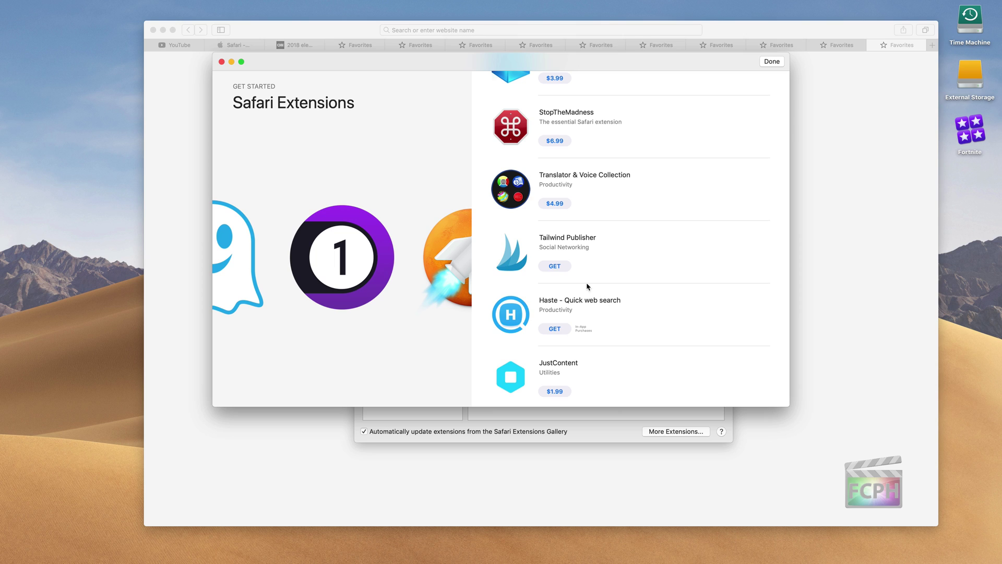
Close the App Store extension windows, then the three blank Favorites tabs and the CNN article
left_click(223, 63)
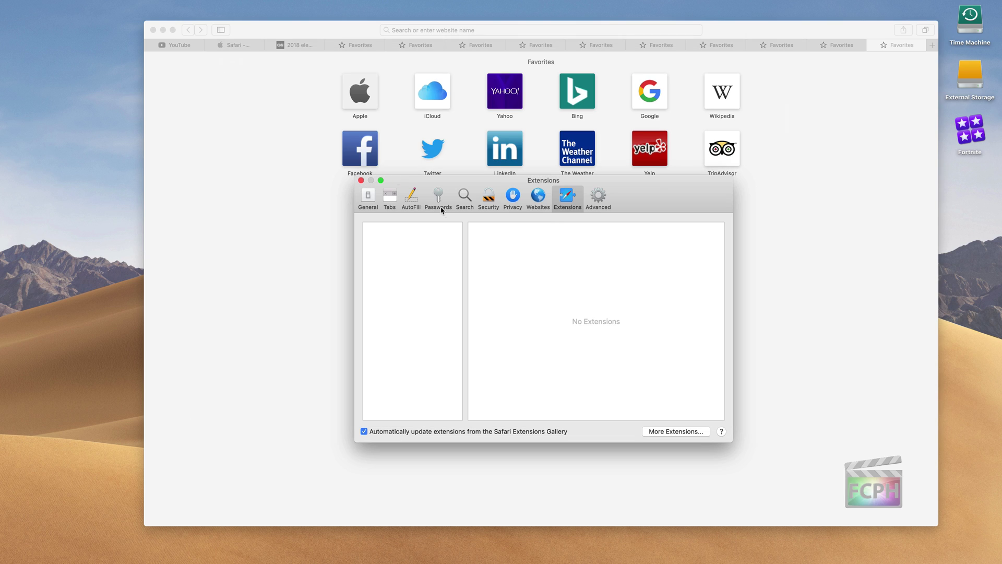
left_click(360, 181)
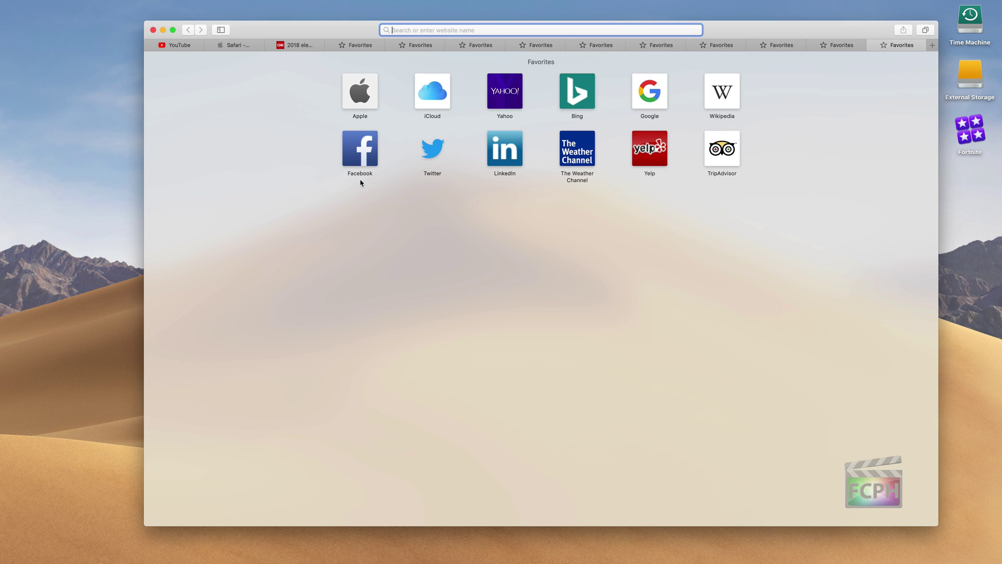
left_click(329, 45)
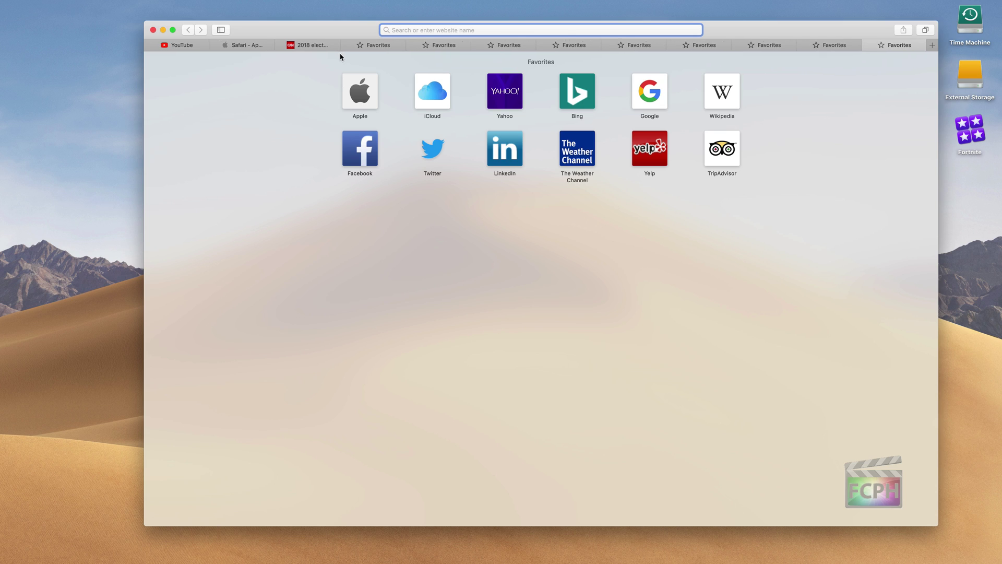
key("super+w")
key("super+w")
key("super+w")
key("super+w")
key("super+w")
key("super+w")
key("super+w")
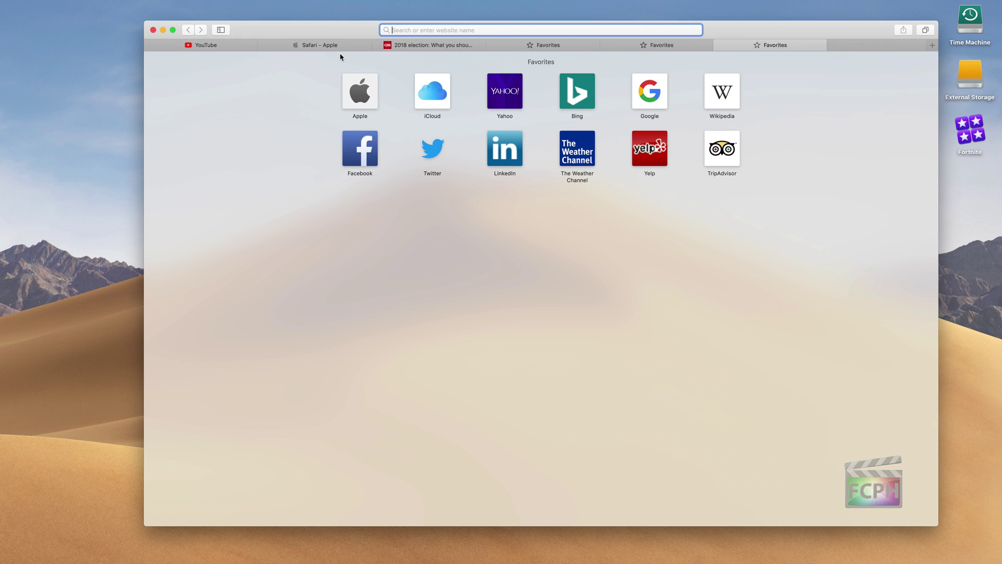
key("super+w")
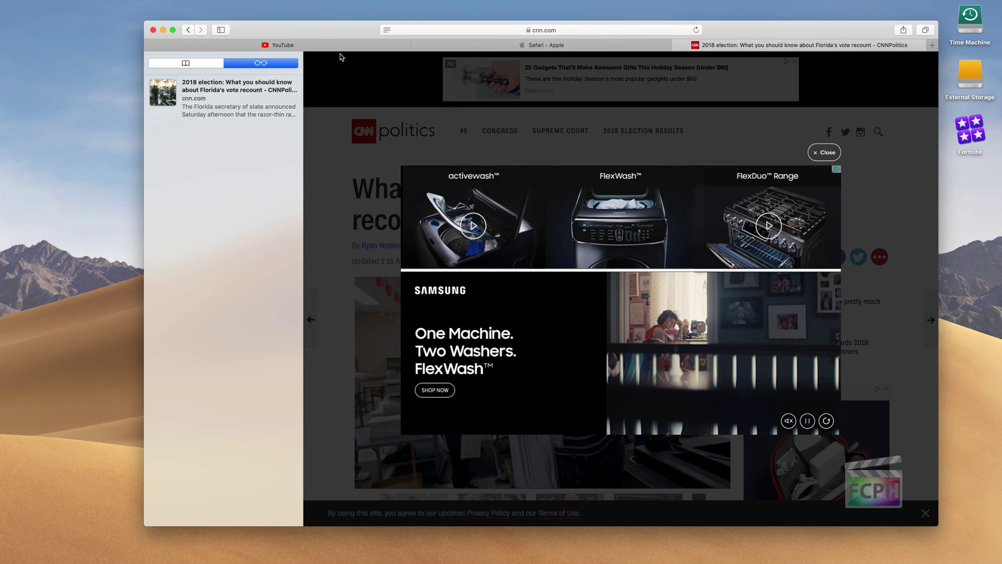
key("super+w")
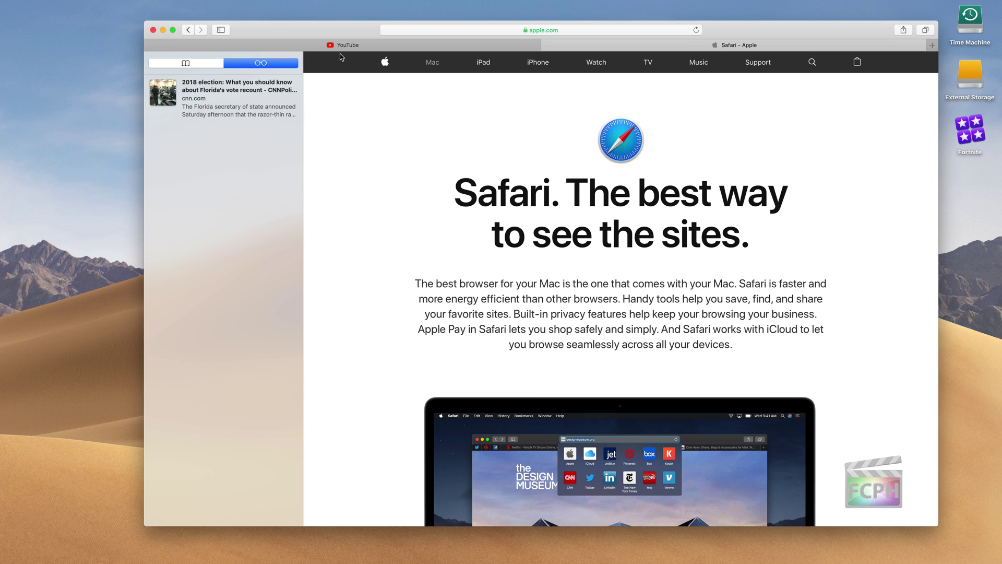
Search Apple's website for 'final cut pro tutorial'
left_click(811, 62)
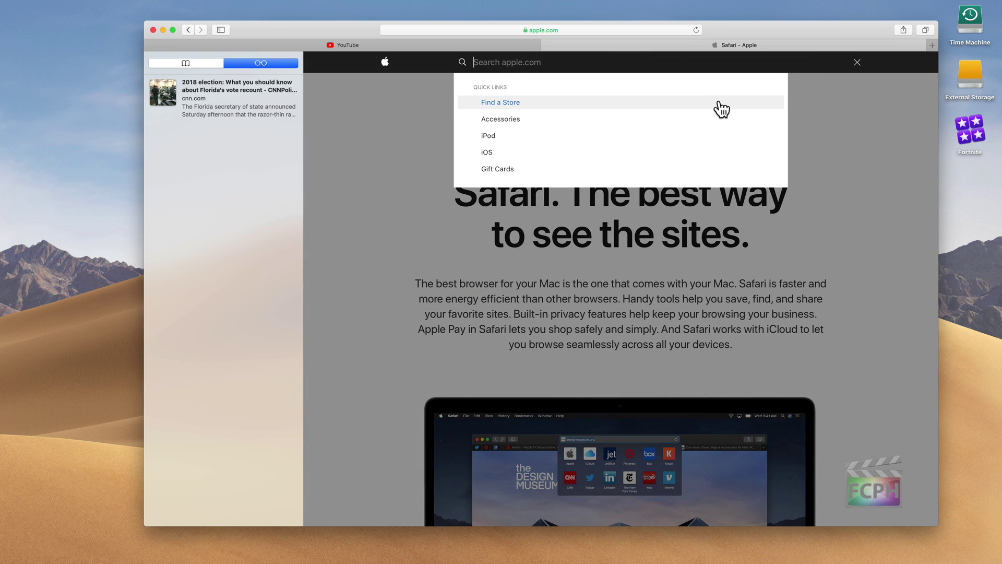
type("final cut")
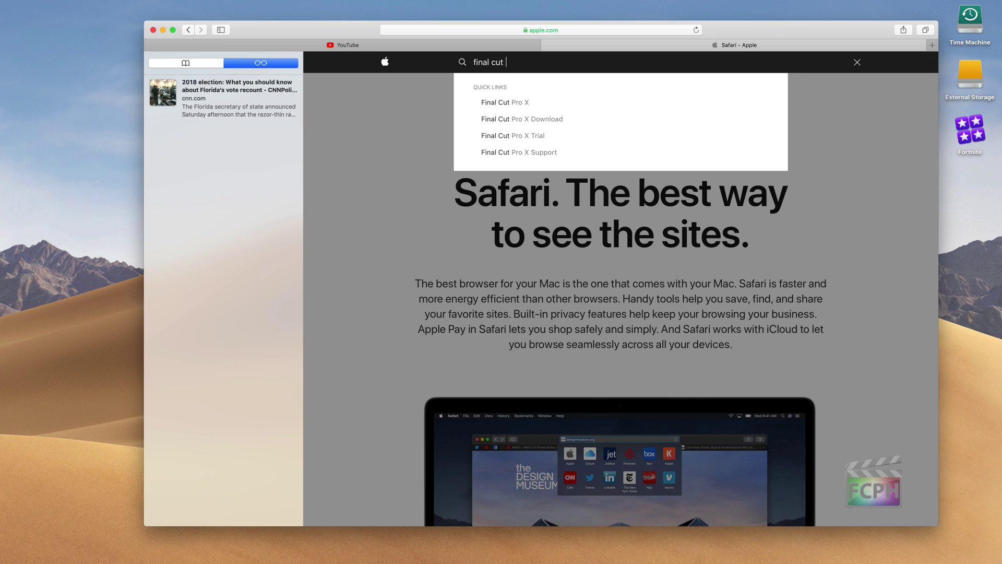
type(" pro tutorial")
key("Return")
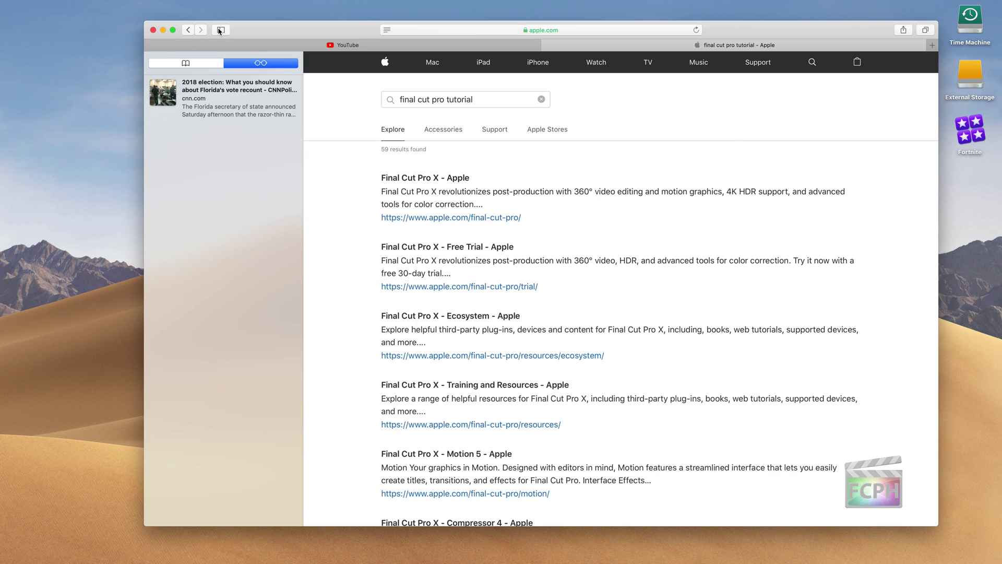
Hide the reading list sidebar and look over the search results
left_click(220, 31)
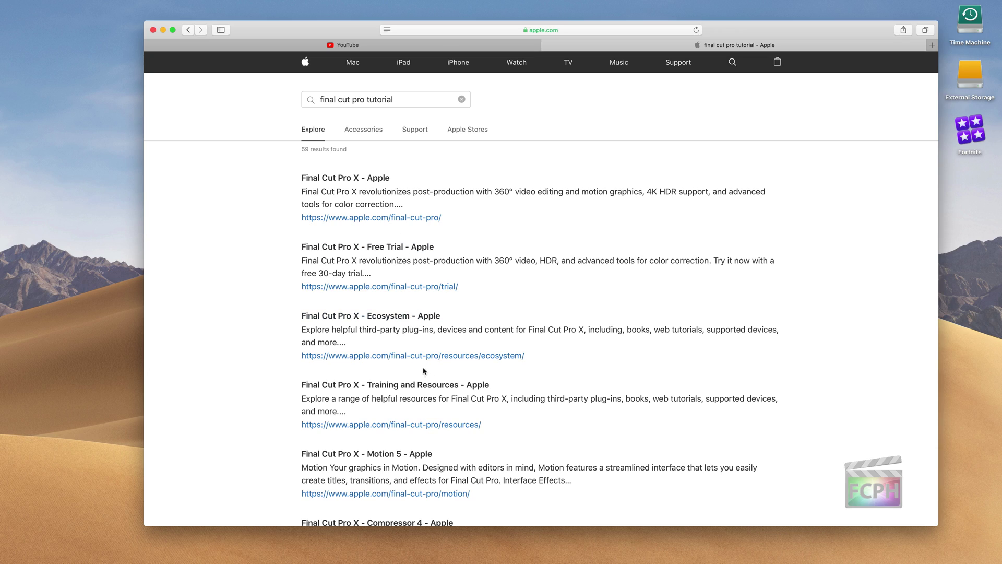
scroll(432, 385, "down", 10)
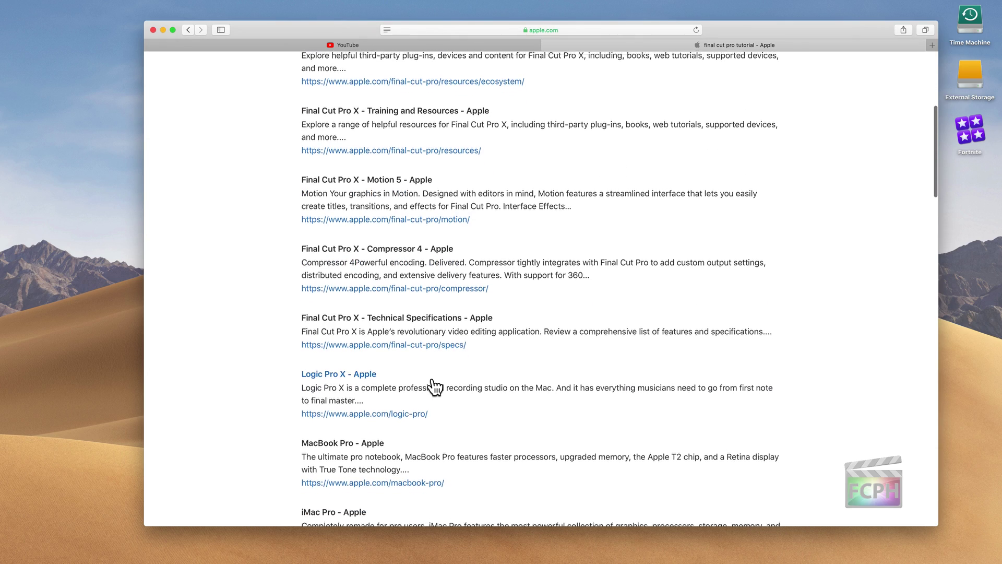
scroll(432, 384, "down", 5)
scroll(433, 376, "up", 15)
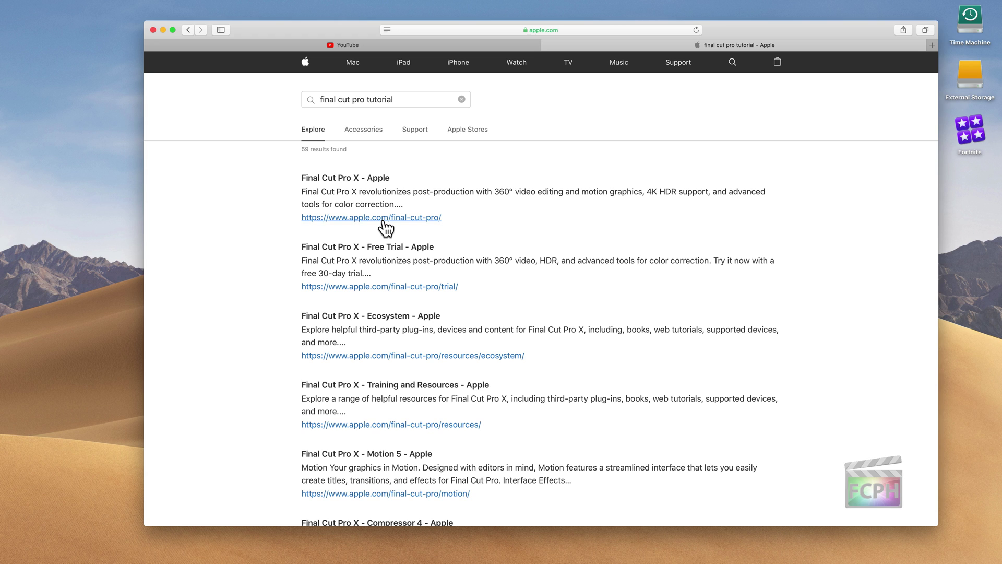
Preview the main Final Cut Pro result, then the Training and Resources result page
left_click(383, 218)
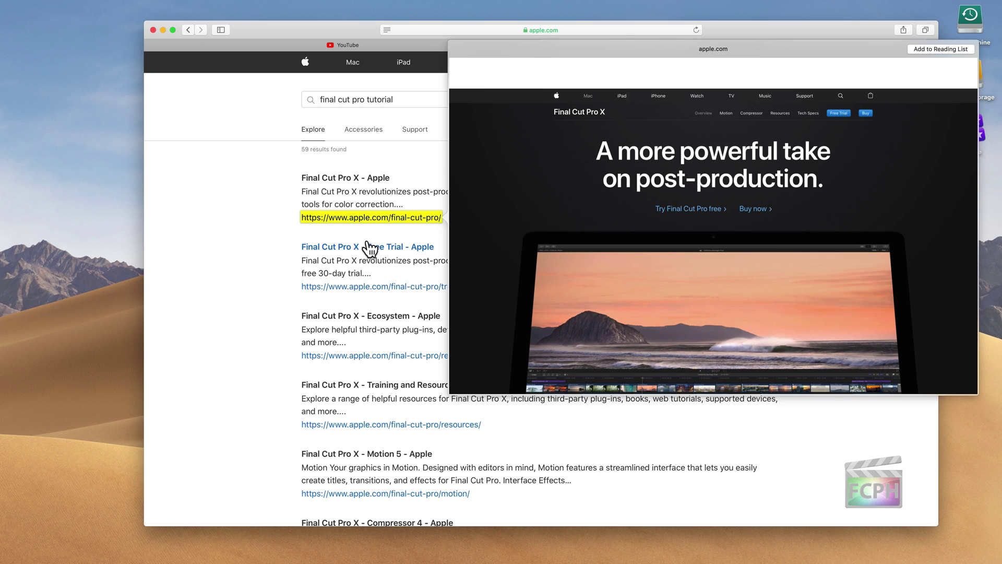
scroll(368, 250, "down", 5)
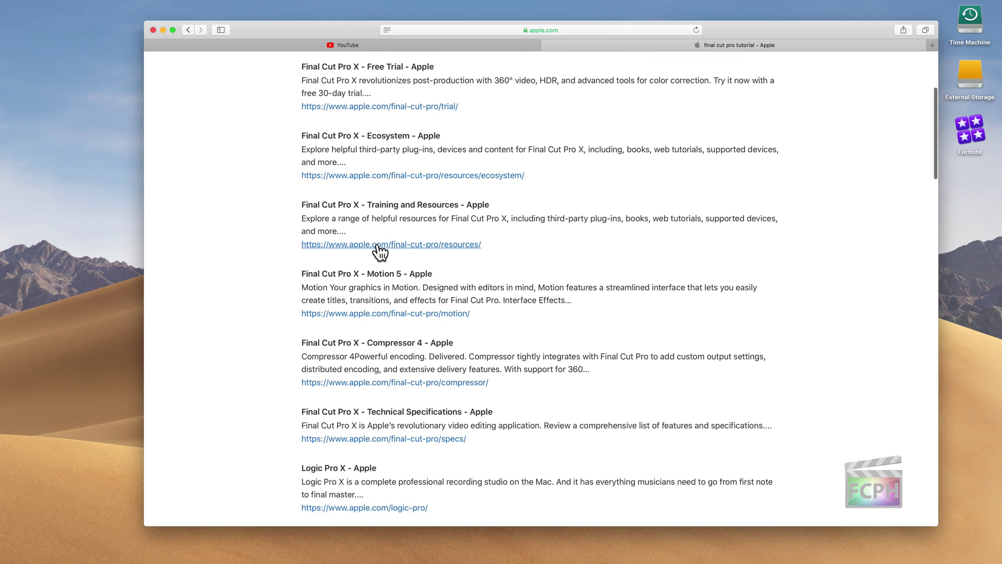
left_click(378, 245)
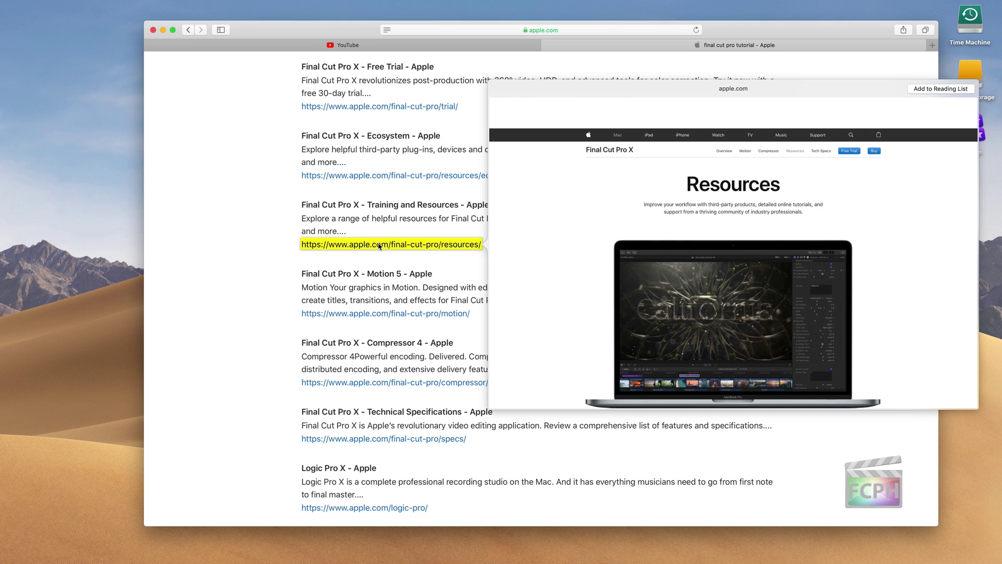
scroll(601, 266, "down", 15)
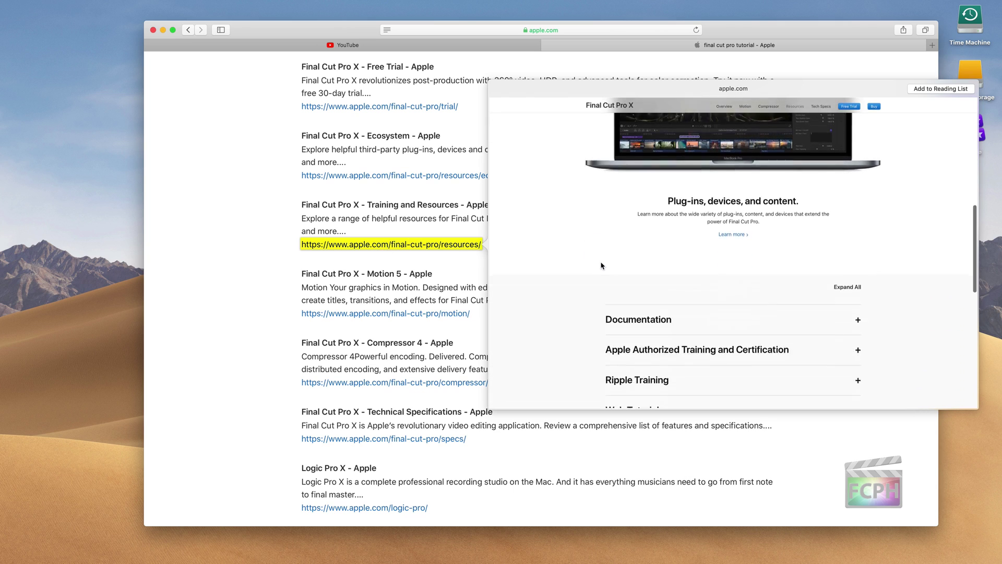
scroll(601, 266, "up", 15)
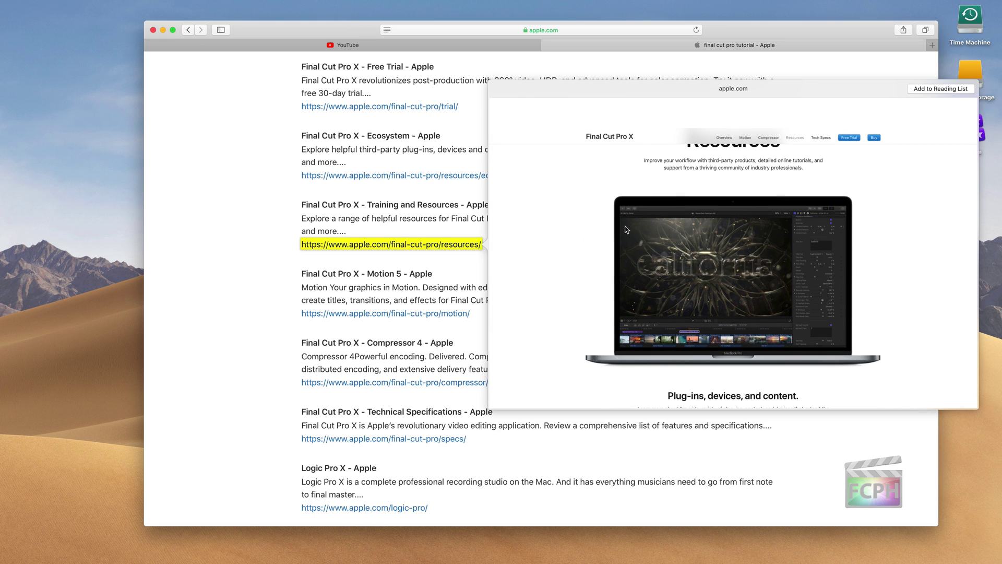
Open the previewed Training and Resources page in a new tab and scroll down it
left_click(625, 225)
scroll(624, 225, "down", 5)
scroll(624, 226, "down", 10)
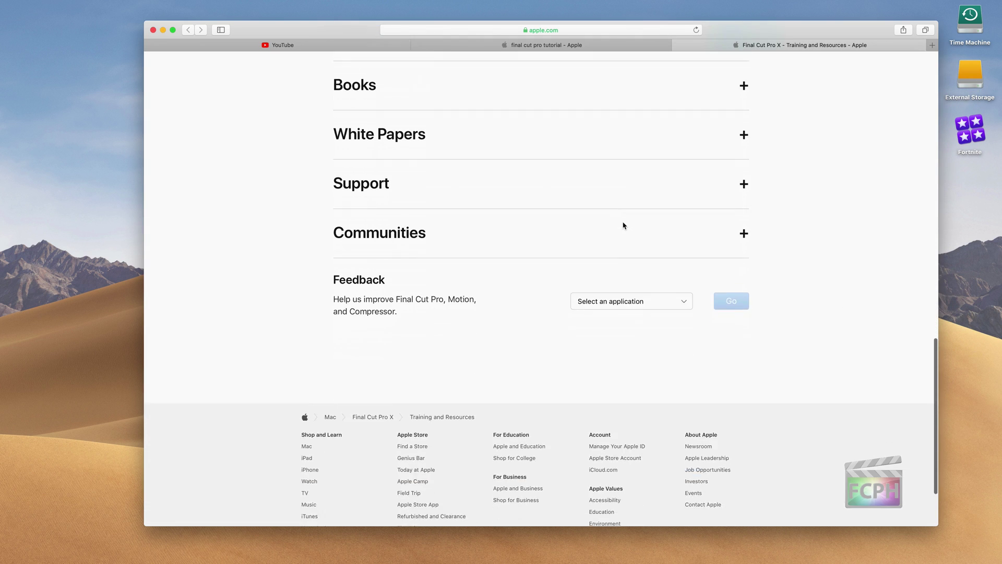
scroll(624, 225, "up", 10)
scroll(624, 225, "down", 3)
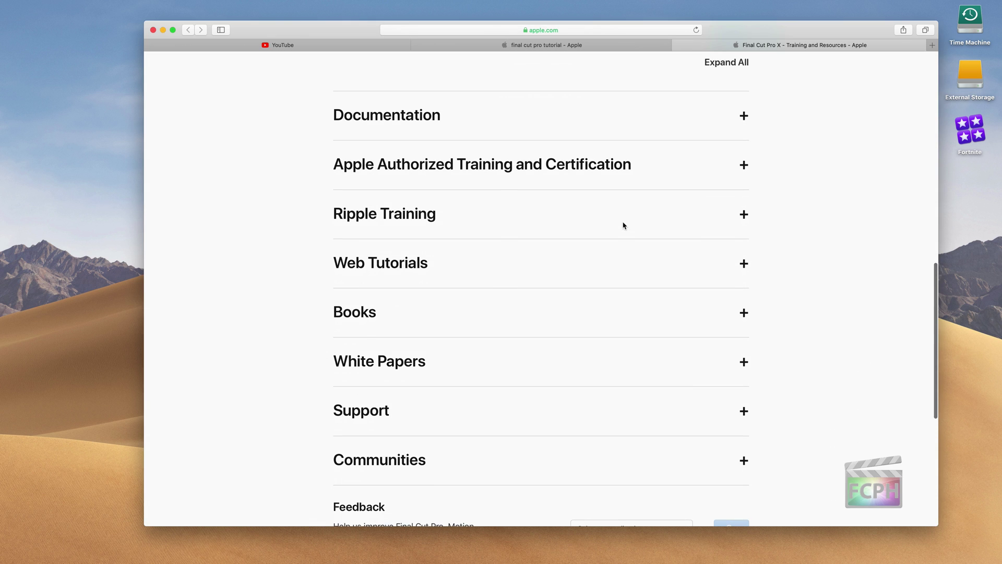
Expand the Ripple Training section and preview its What's New in Final Cut Pro 10.4 link
left_click(743, 215)
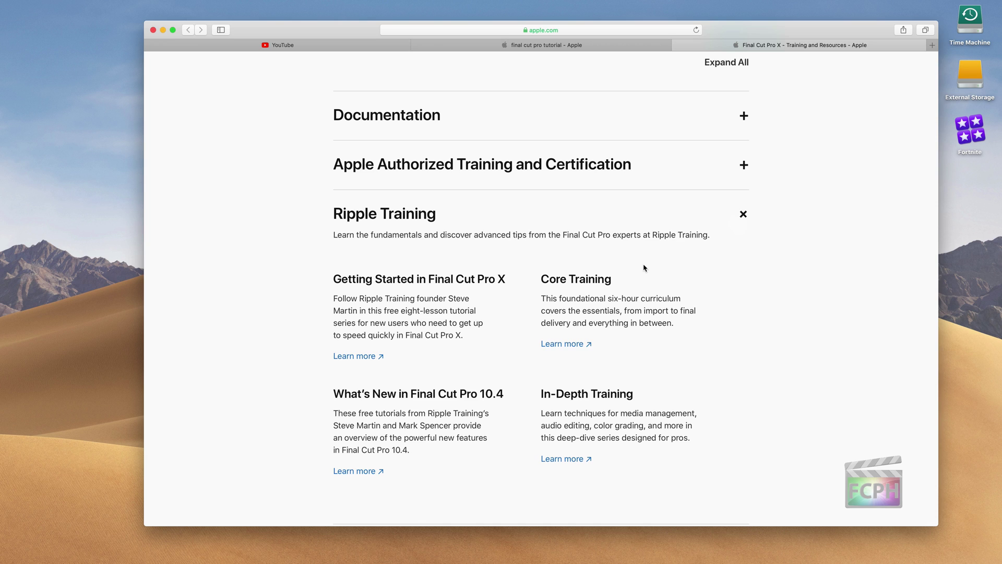
scroll(644, 268, "down", 3)
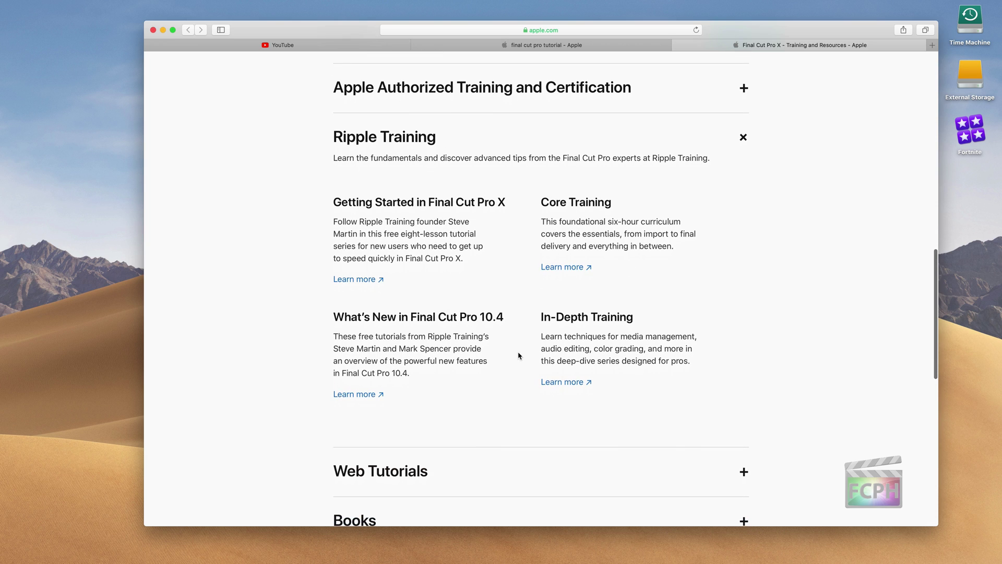
left_click(366, 396)
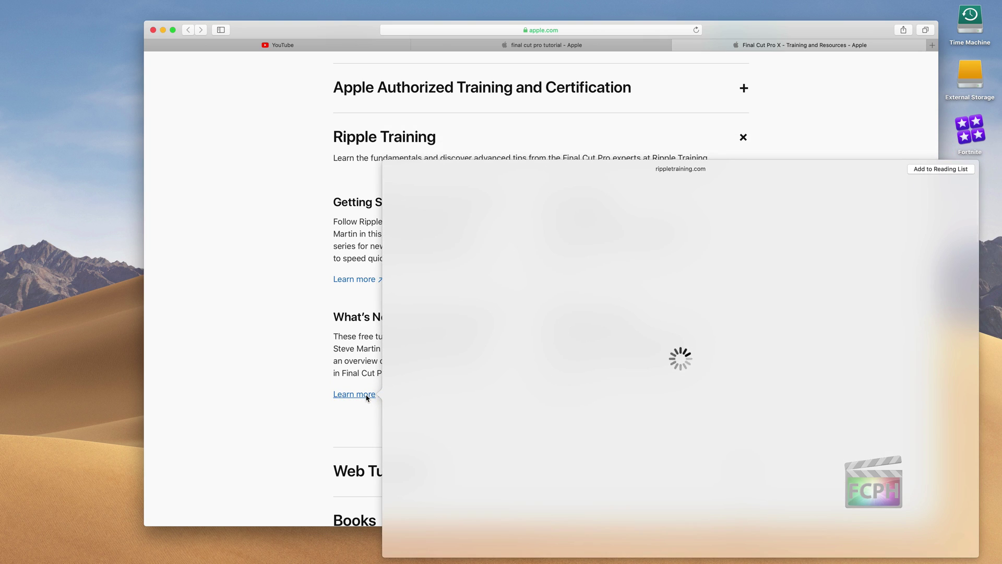
Open the Ripple Training preview in a new tab and play its captioning tutorial video muted
scroll(569, 361, "down", 3)
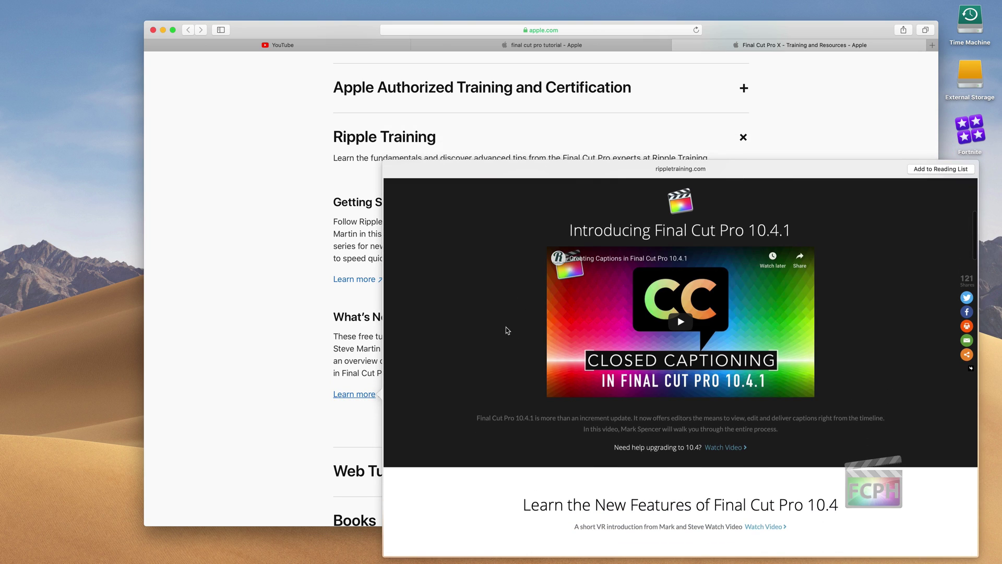
left_click(490, 314)
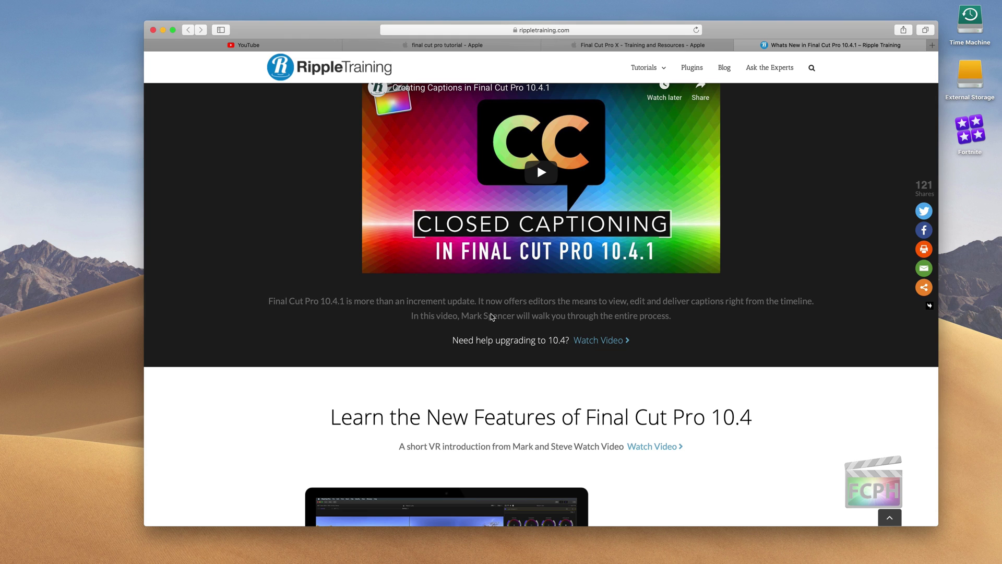
scroll(522, 281, "up", 3)
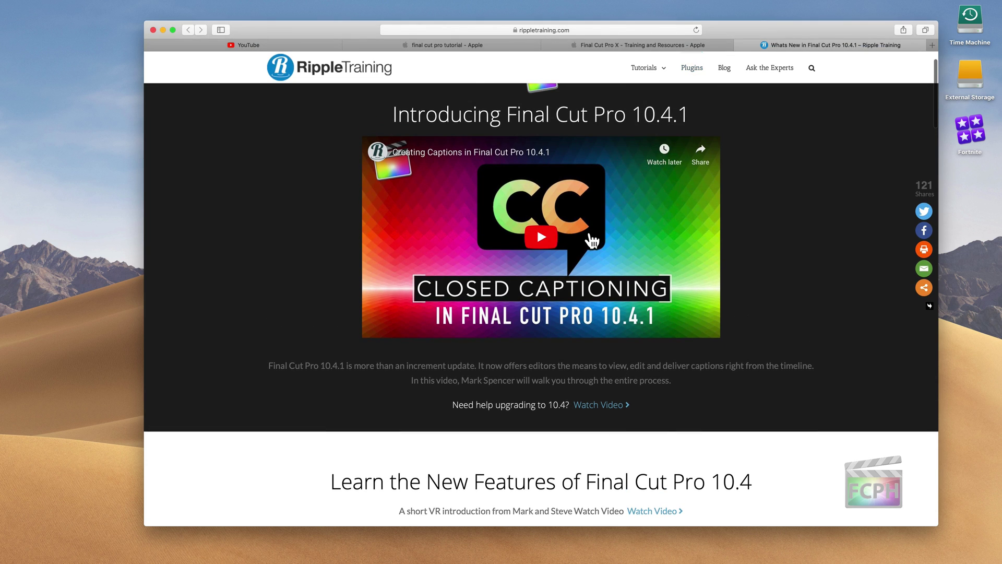
left_click(535, 250)
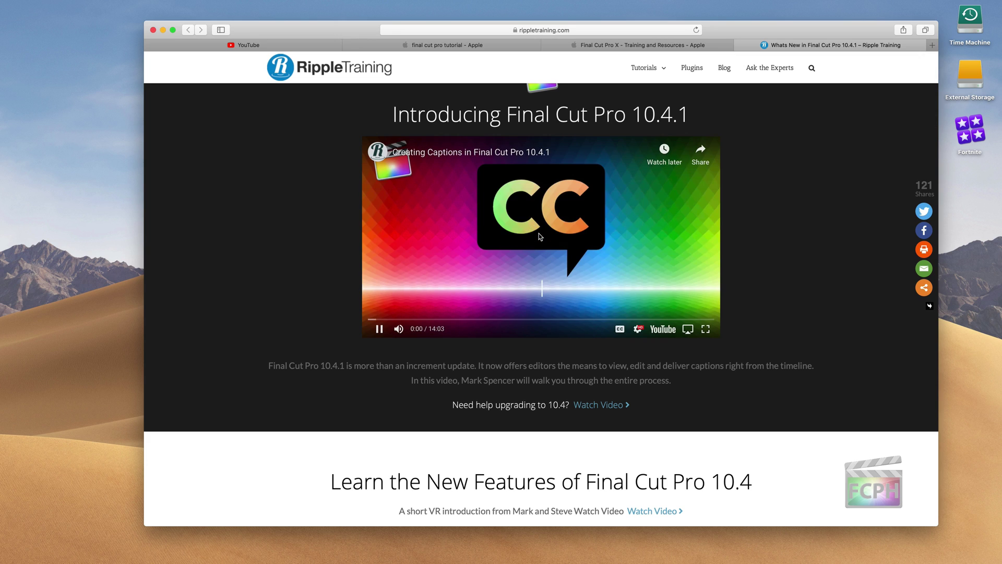
left_click(399, 329)
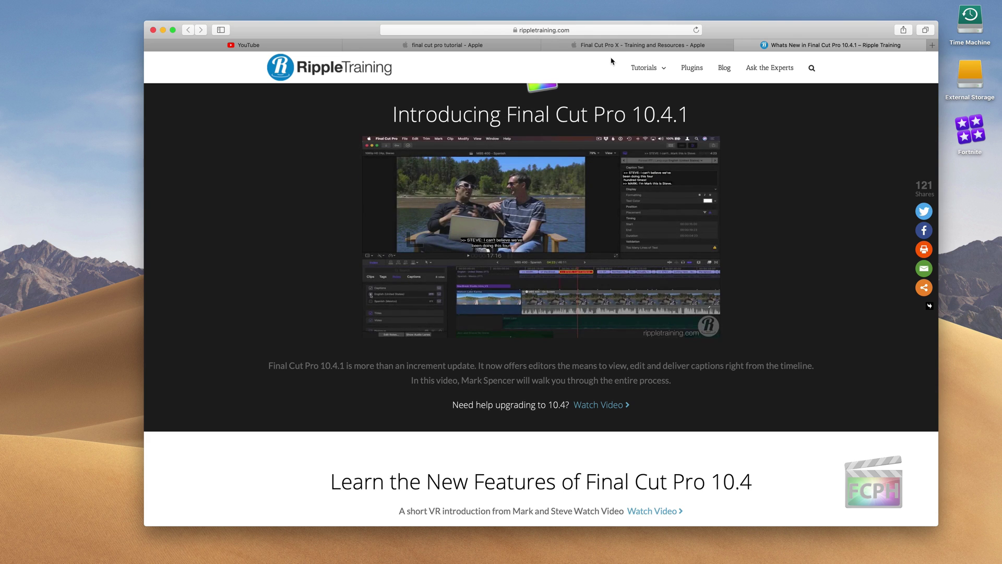
Move between the tabs, turn the tutorial video's sound back on, and return to the search results
left_click(616, 47)
left_click(491, 47)
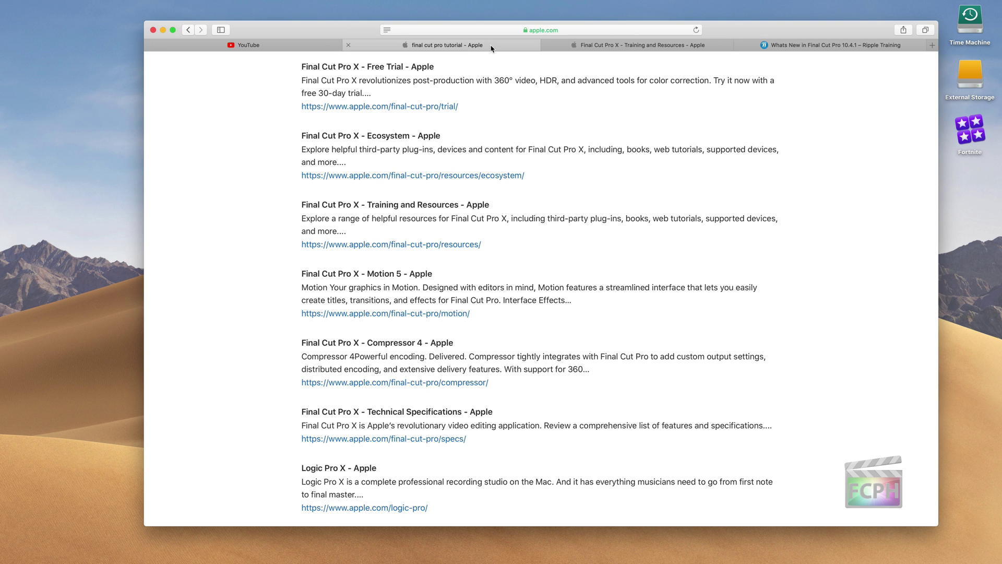
left_click(624, 47)
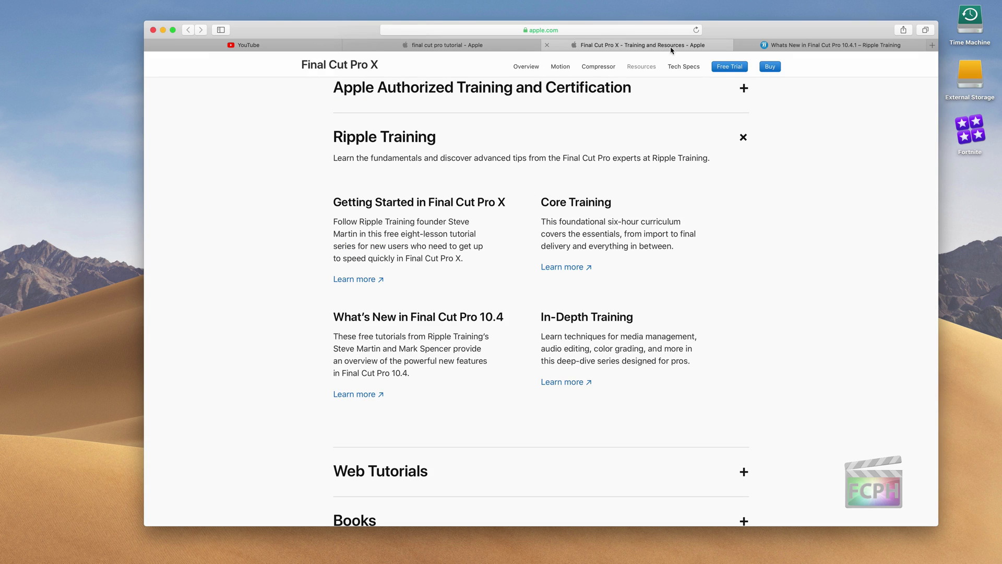
left_click(763, 51)
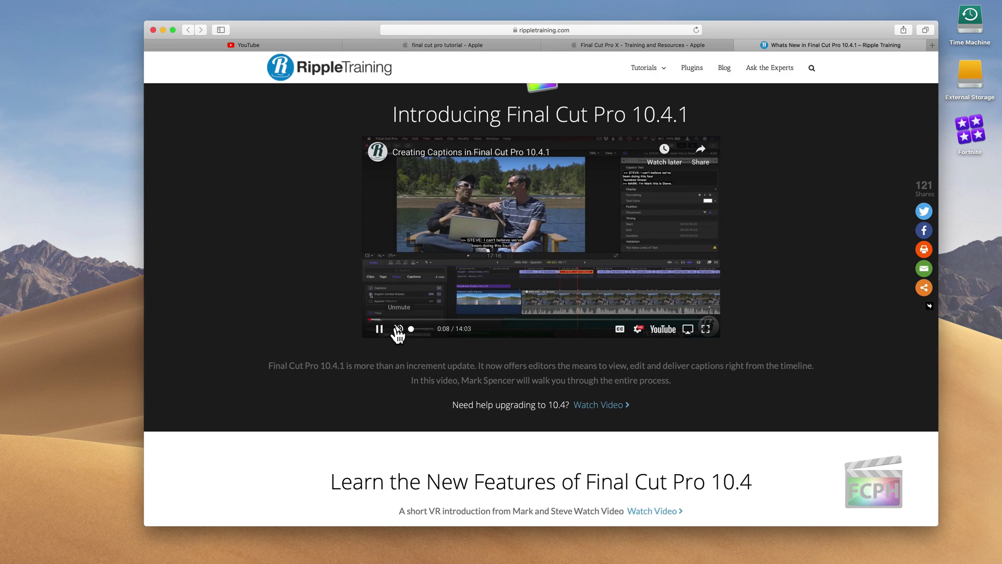
left_click(397, 330)
left_click(585, 46)
left_click(480, 46)
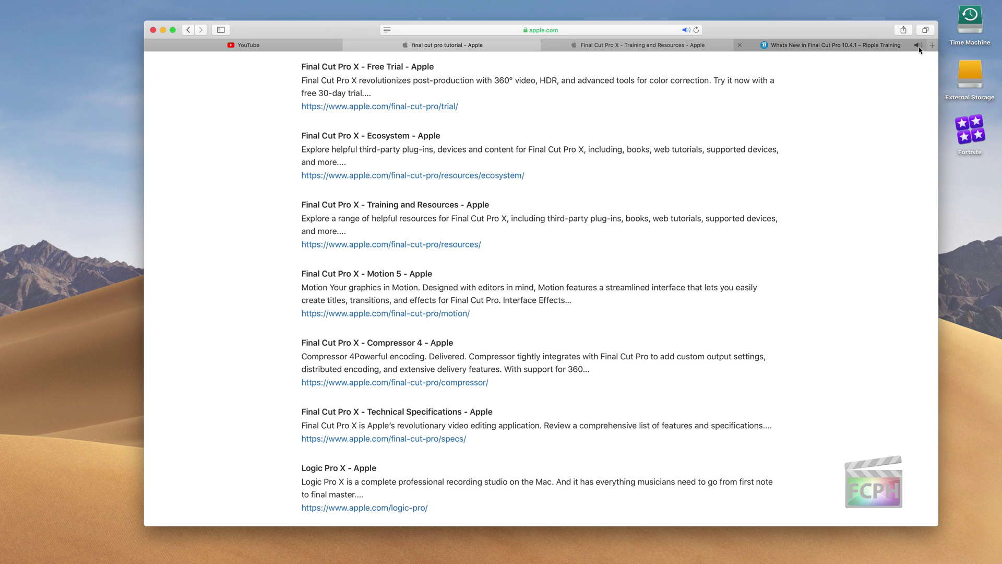
On the Ripple Training 10.4.1 tab, dismiss the spin-to-win popup and briefly view its video full screen
left_click(855, 47)
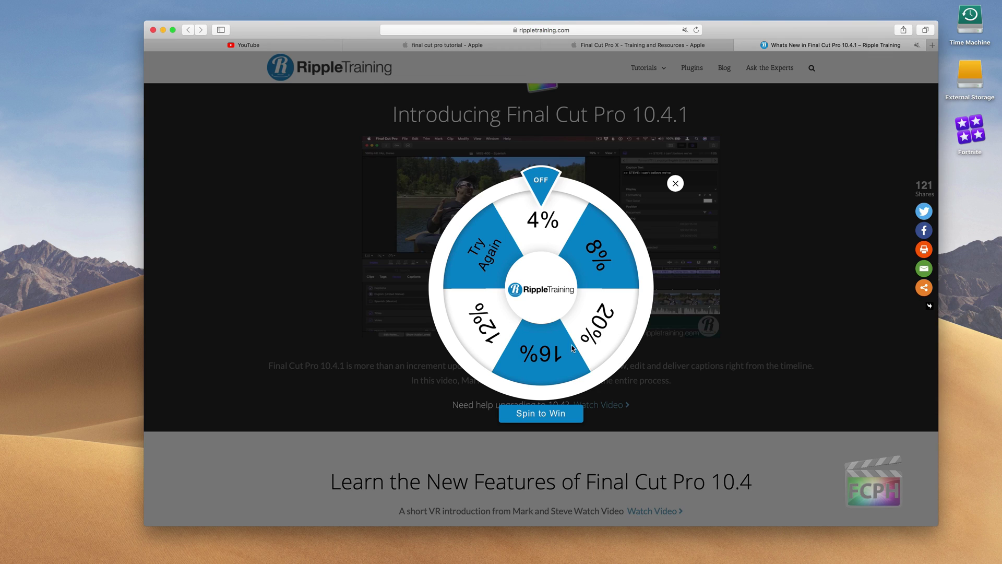
left_click(676, 183)
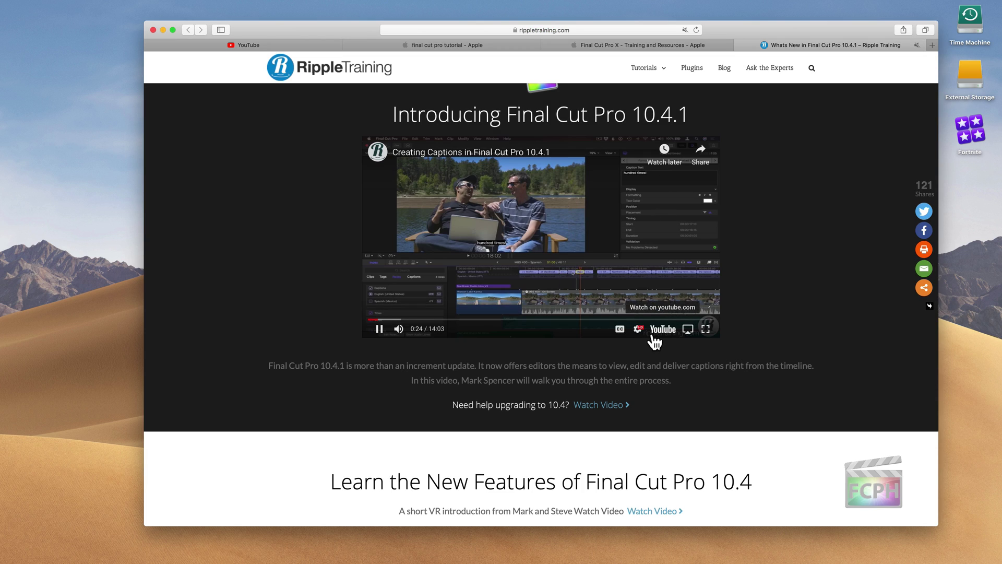
left_click(705, 328)
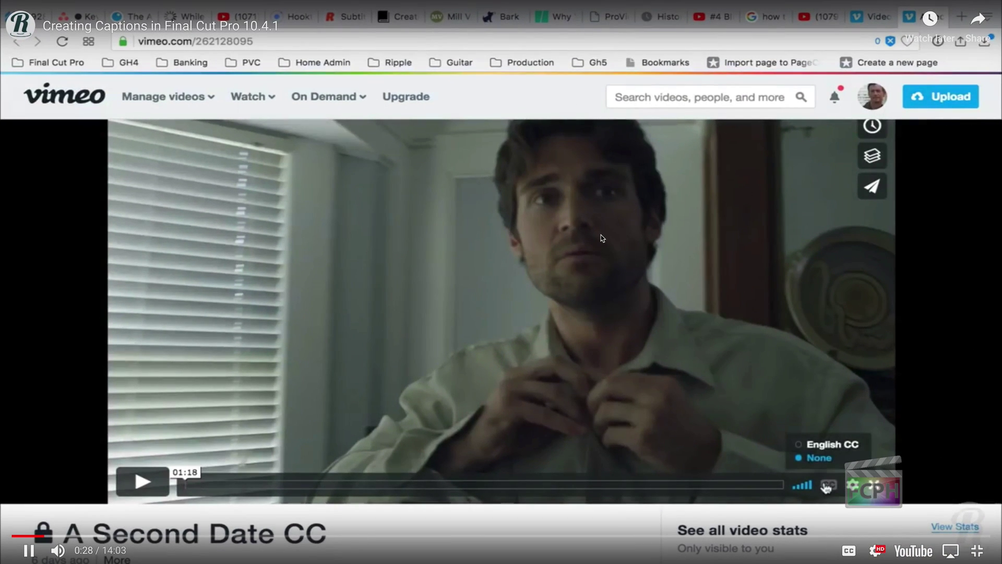
key("Escape")
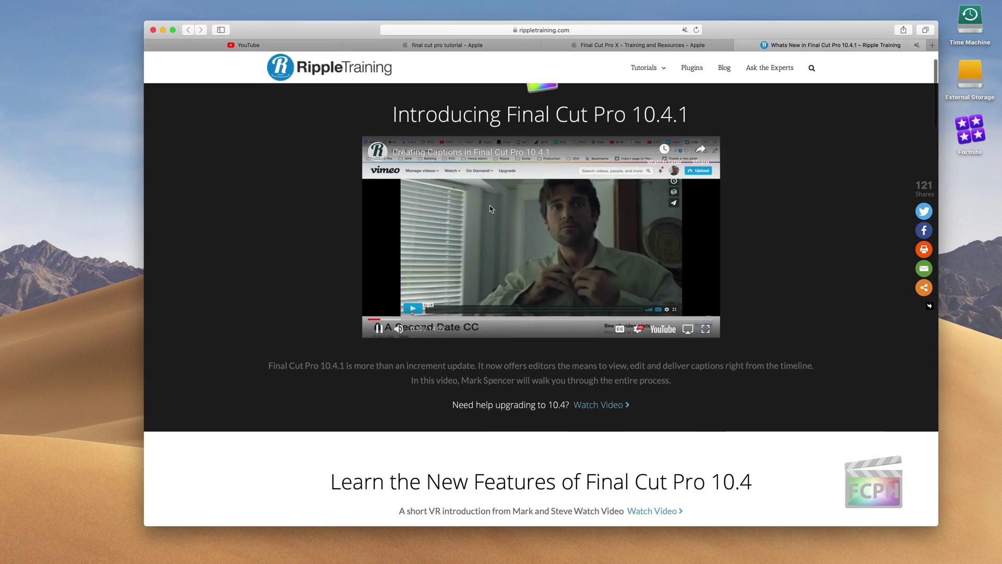
Show all open tabs as thumbnails, return to the Ripple Training page, and move around its content
scroll(505, 230, "down", 10)
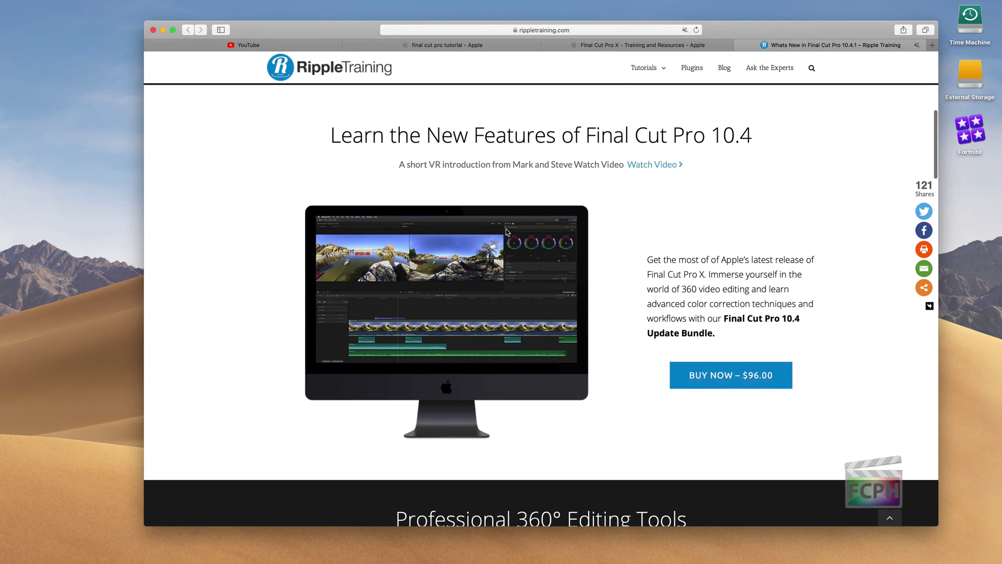
scroll(505, 232, "down", 6)
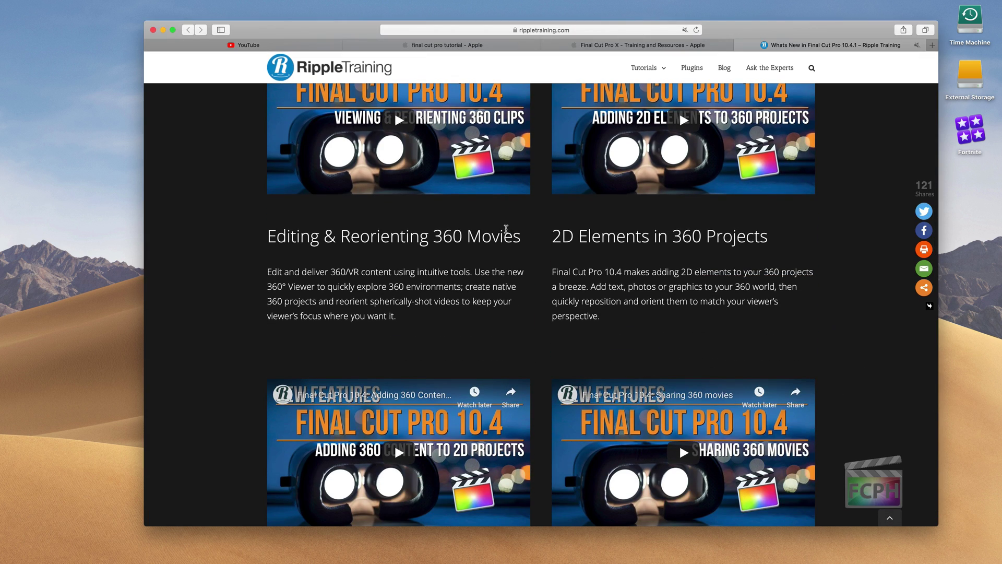
key("super+shift+backslash")
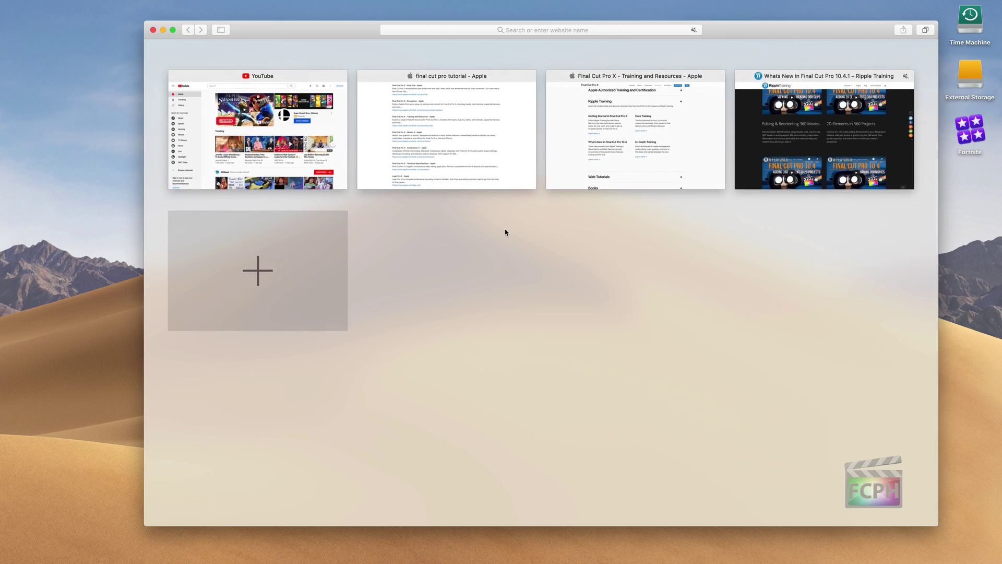
left_click(852, 187)
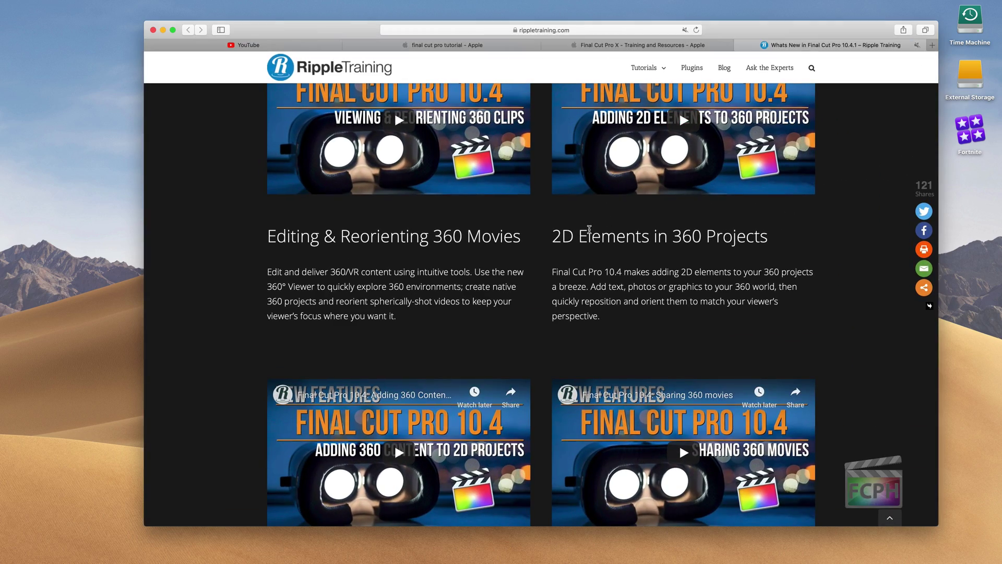
scroll(591, 232, "up", 5)
scroll(591, 232, "up", 3)
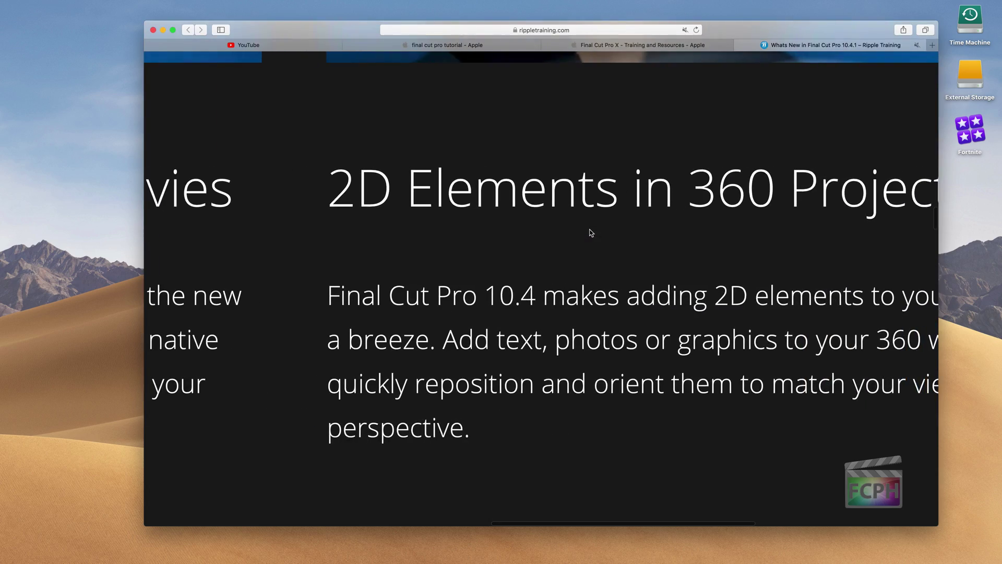
scroll(591, 232, "down", 8)
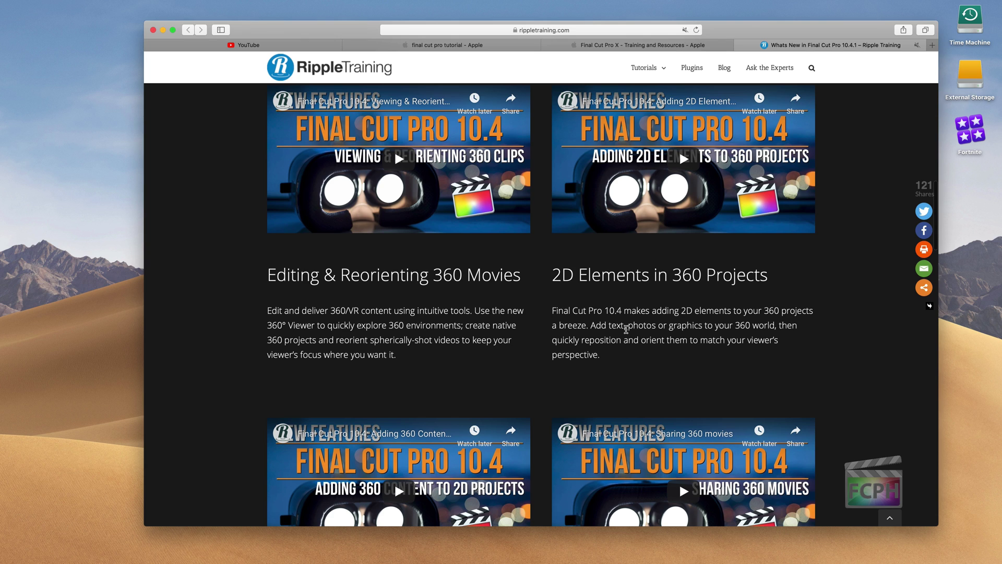
scroll(625, 328, "up", 5)
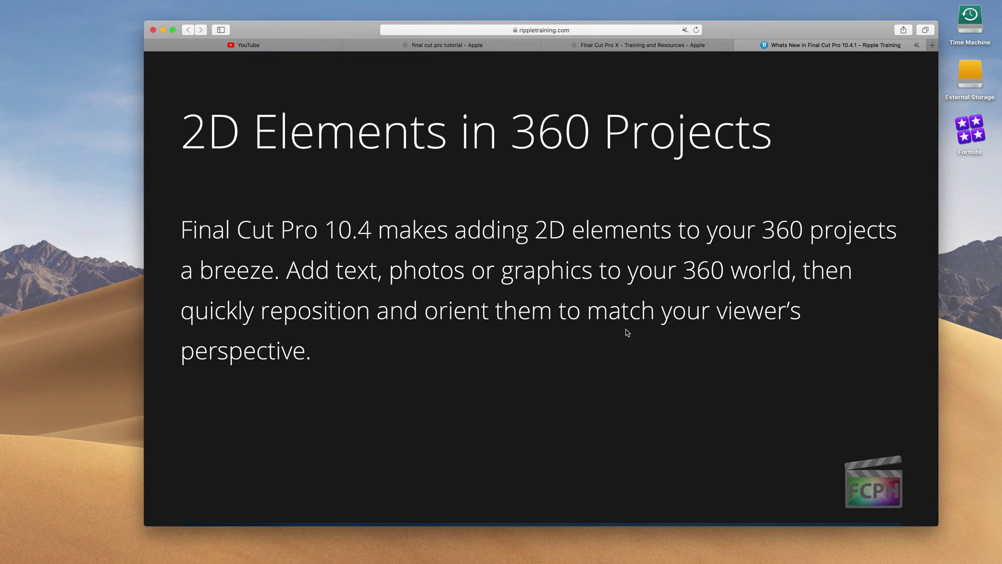
scroll(574, 282, "down", 5)
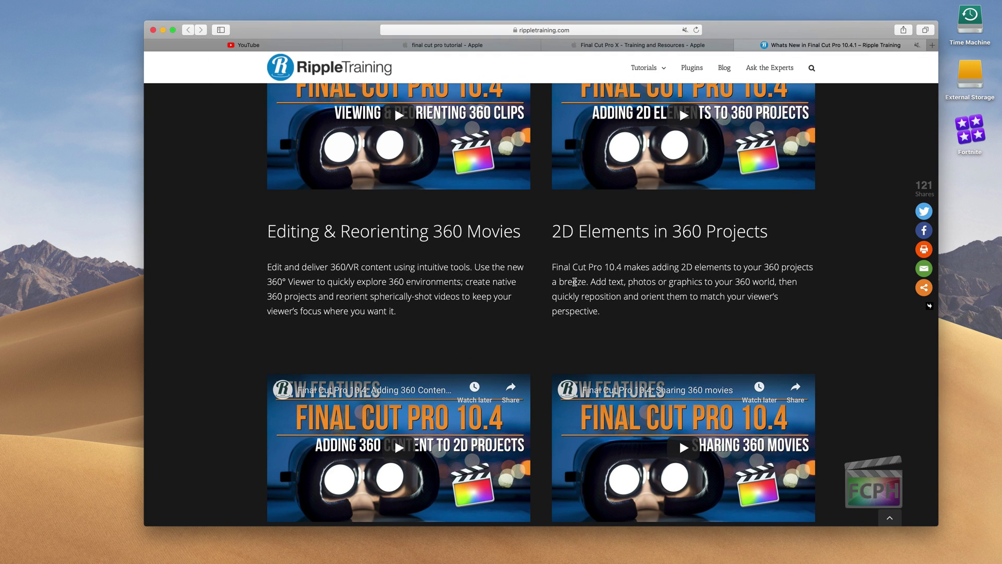
scroll(574, 281, "up", 15)
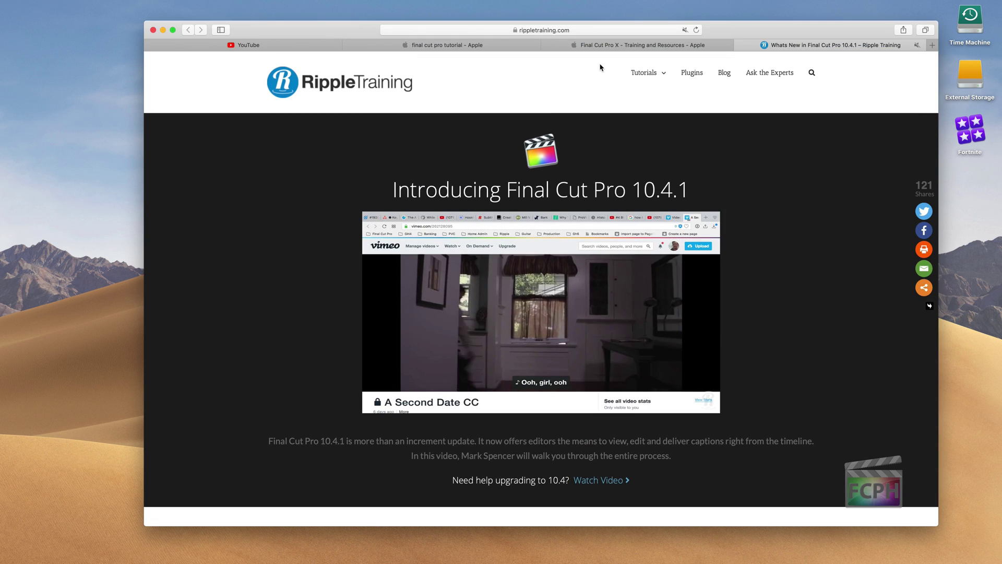
Close the Ripple Training news tab and open Ripple's In-Depth Training page
left_click(741, 45)
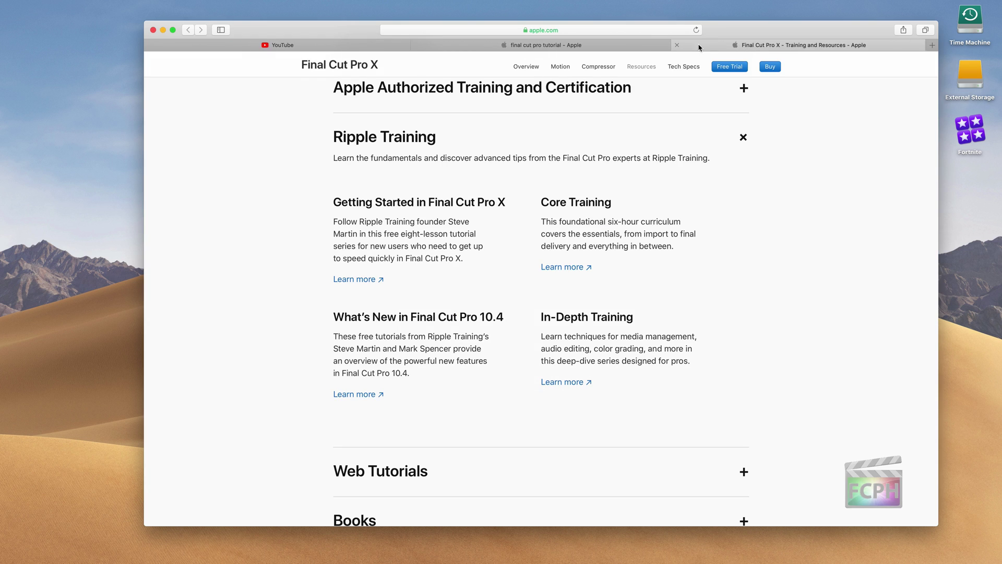
scroll(520, 172, "down", 5)
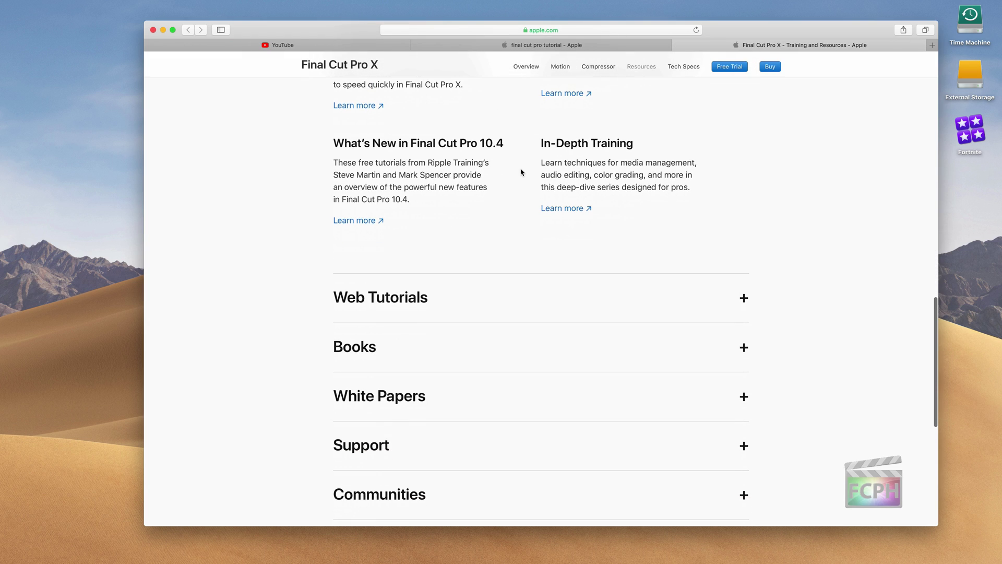
left_click(563, 208)
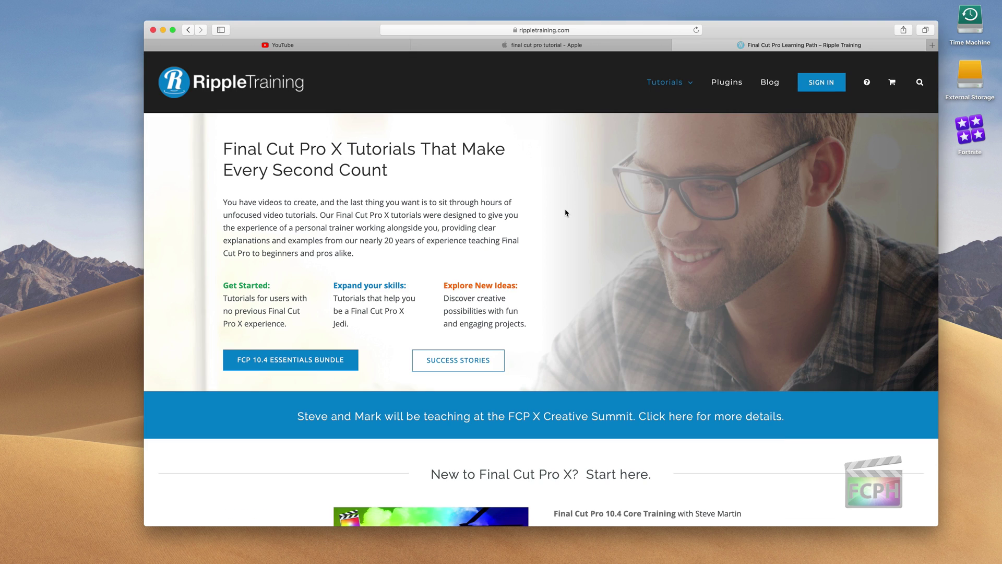
Play the Final Cut Pro 10.4 Core Training preview video with its volume dragged to zero
scroll(566, 212, "down", 8)
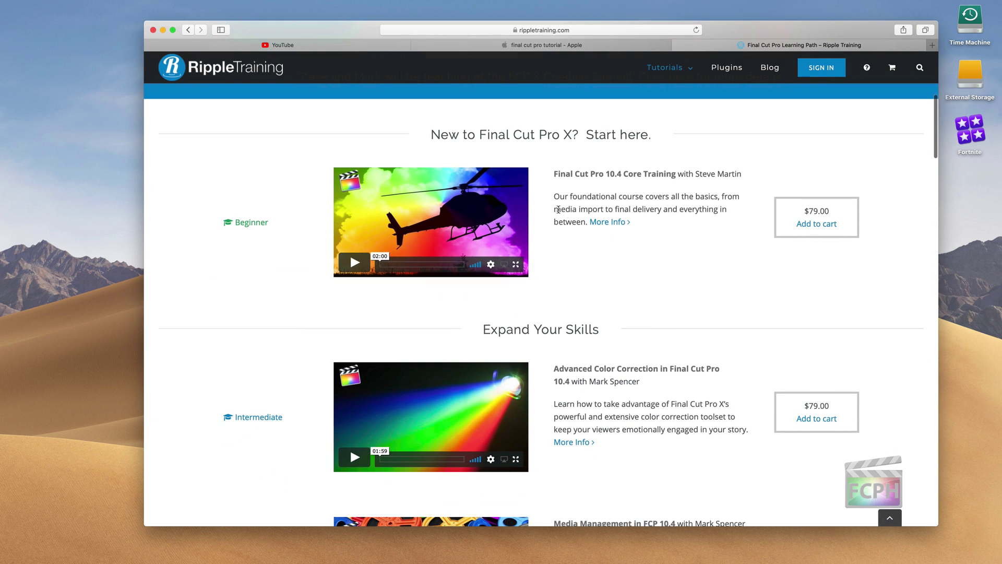
left_click(352, 264)
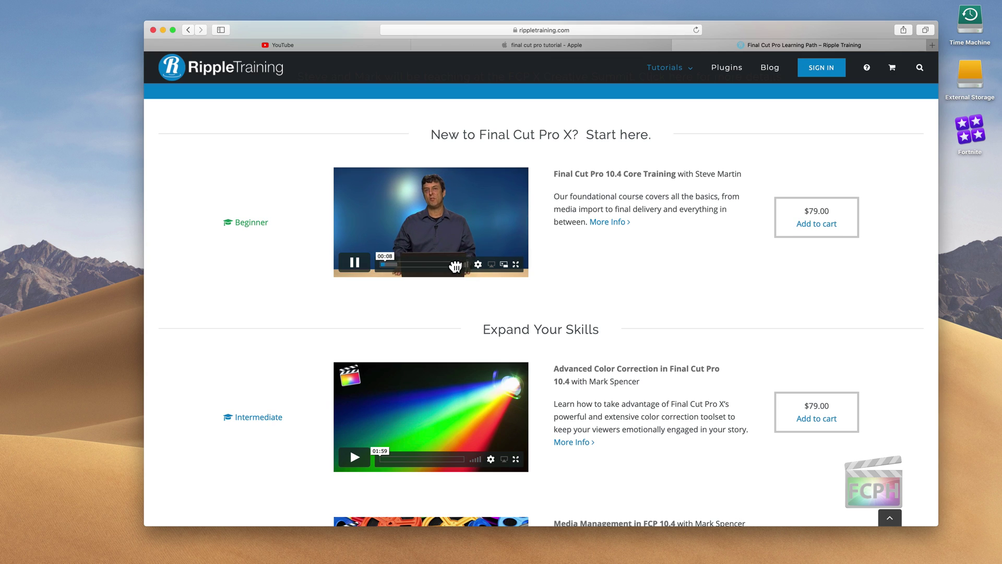
left_click_drag(466, 269, 448, 267)
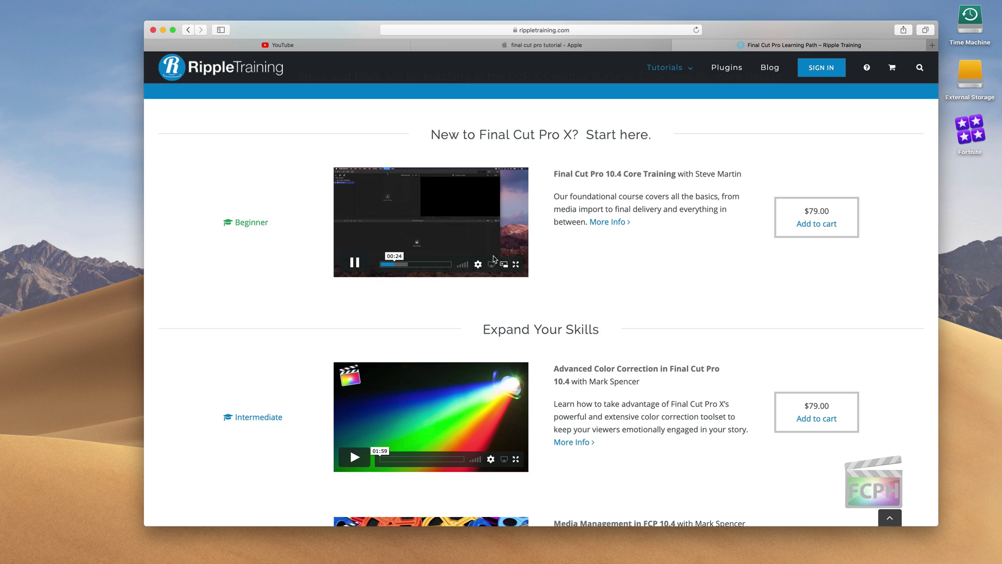
Pop the Core Training video into picture-in-picture, hide Safari, and park a smaller video top-left
left_click(504, 265)
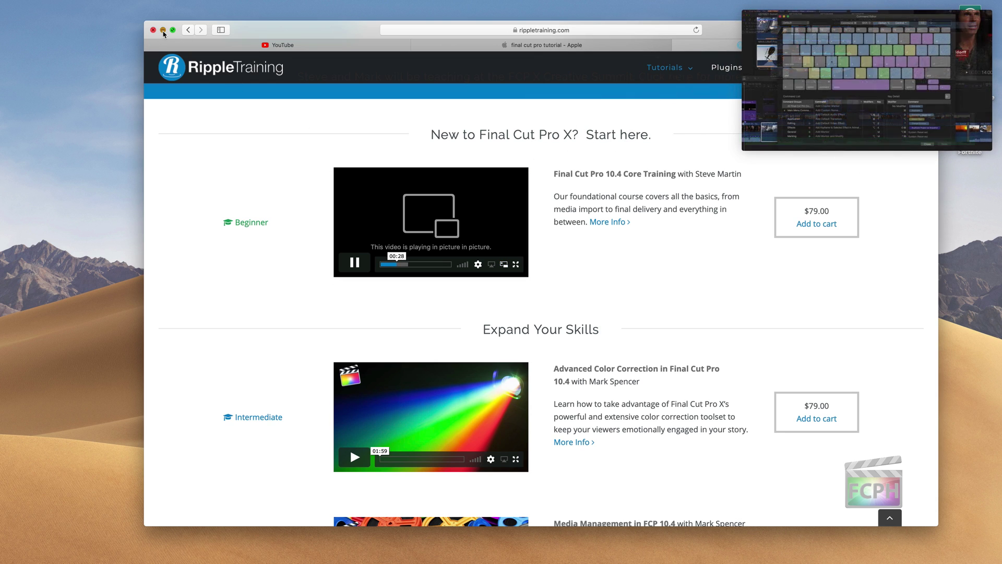
key("super+m")
mouse_move(966, 86)
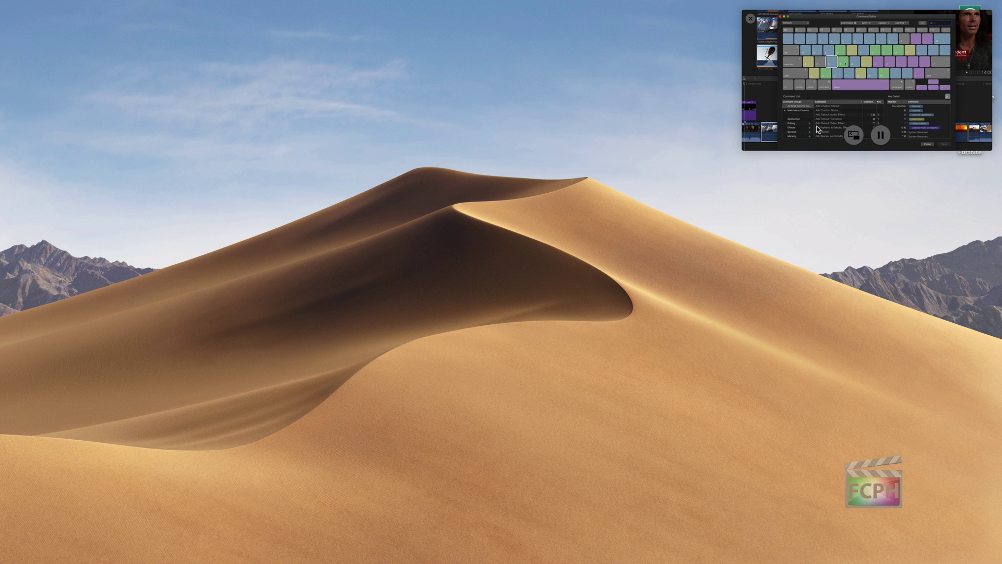
mouse_move(746, 149)
left_mouse_down()
mouse_move(492, 291)
mouse_move(759, 139)
left_mouse_up()
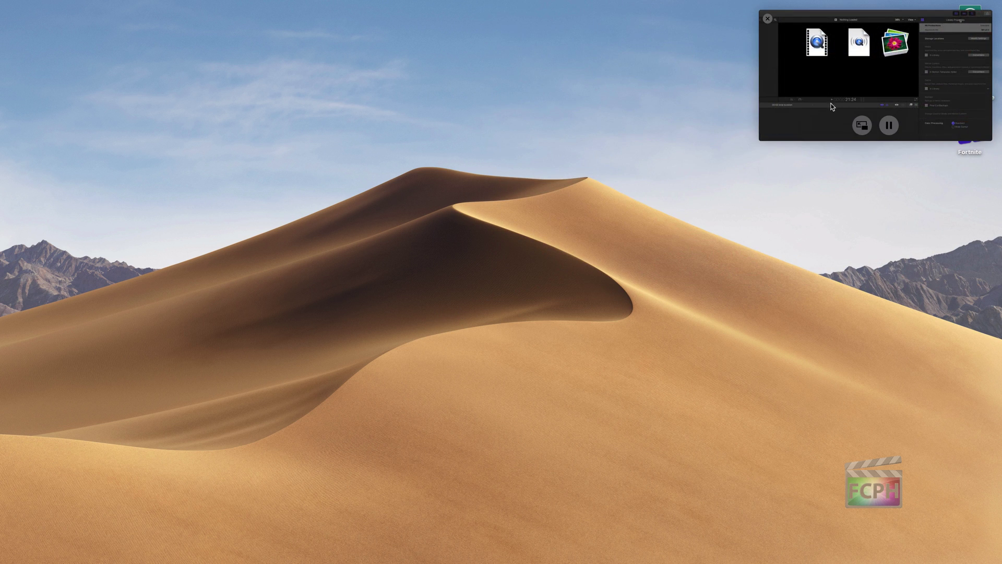
left_click_drag(832, 106, 74, 206)
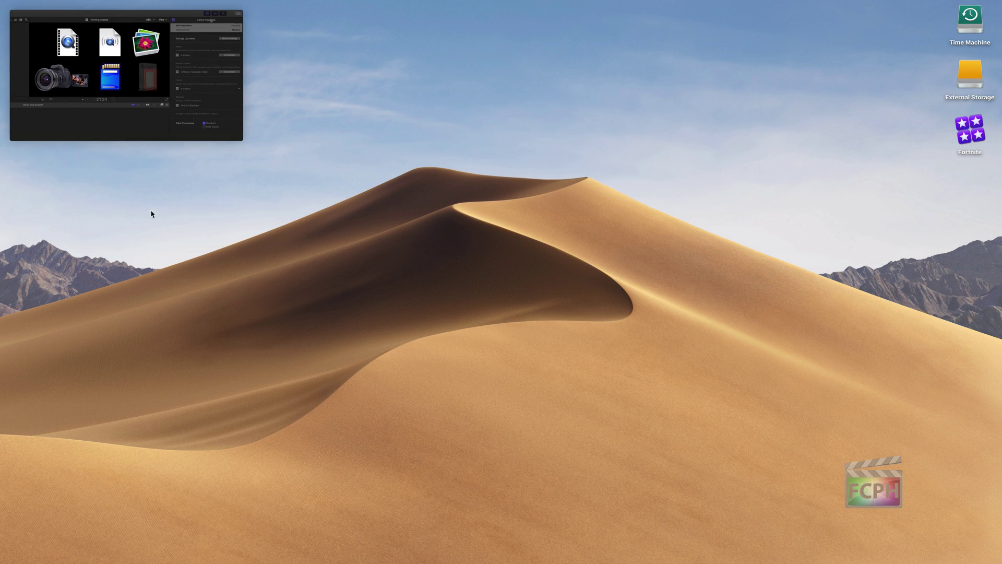
mouse_move(358, 559)
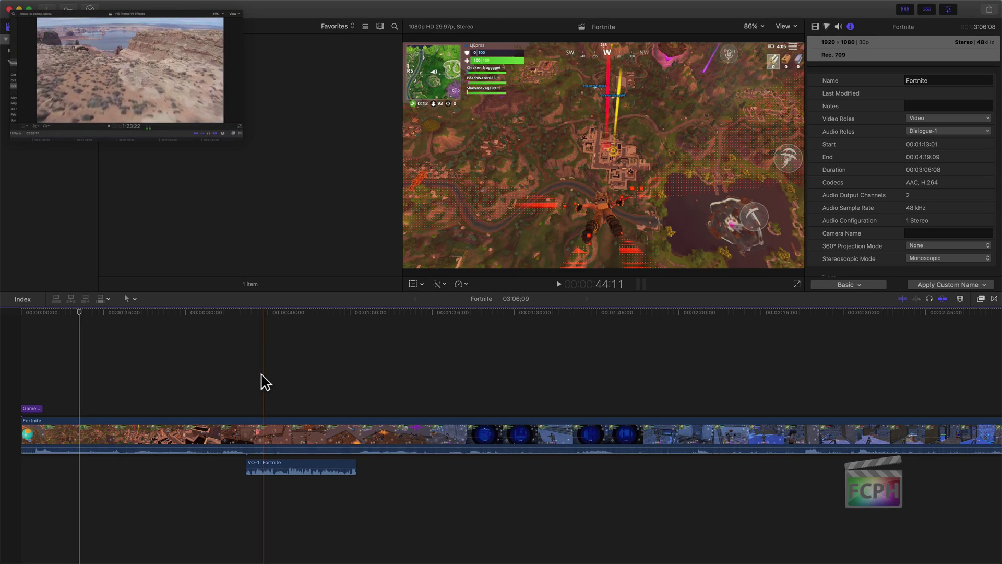
Scrub the Fortnite timeline playhead from about 00:00:17 to 00:00:47
left_click(114, 311)
left_click_drag(115, 311, 286, 359)
mouse_move(110, 18)
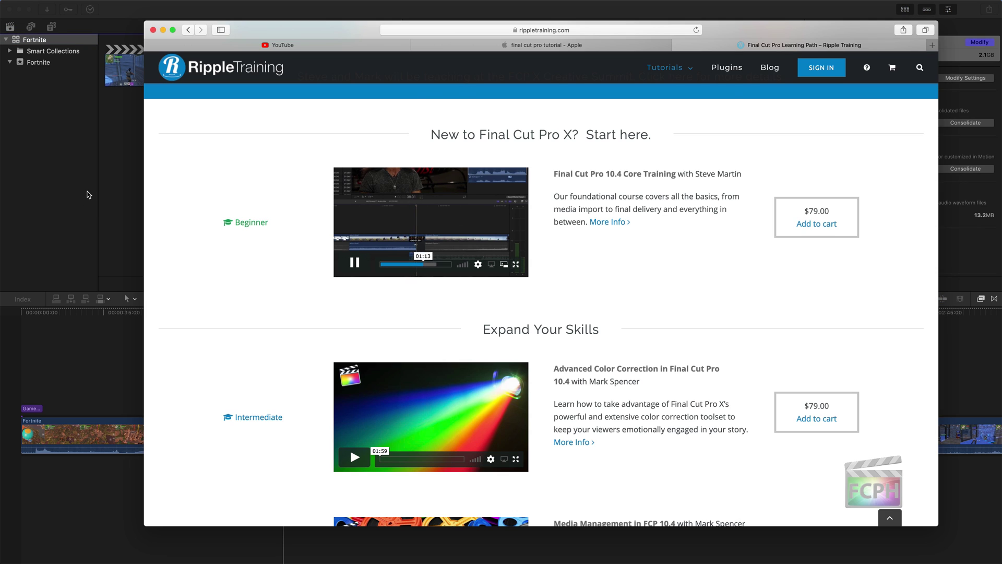
Close the 'Final Cut Pro Learning Path – Ripple Training' tab, leaving Apple's search results showing
left_click(89, 195)
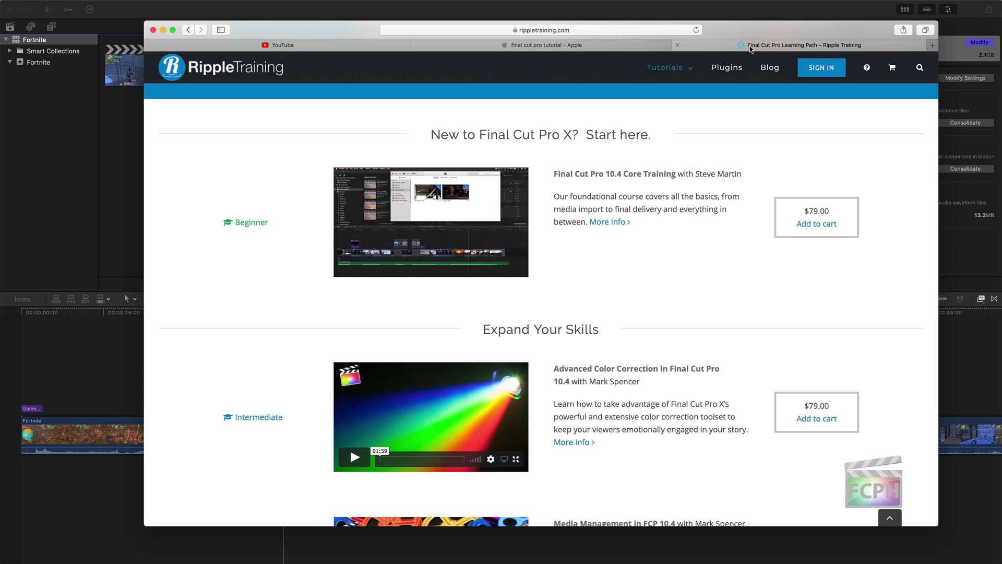
left_click(678, 45)
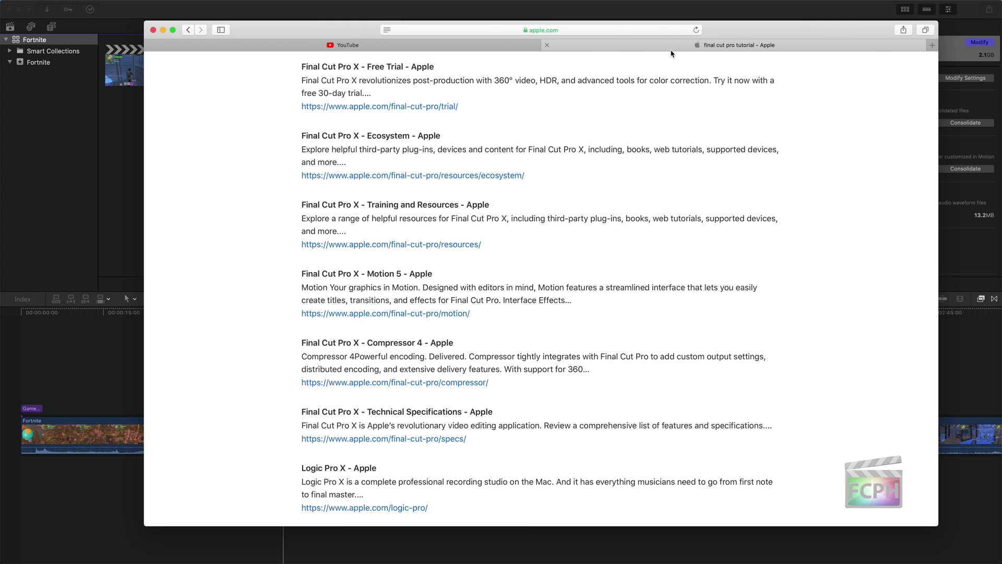